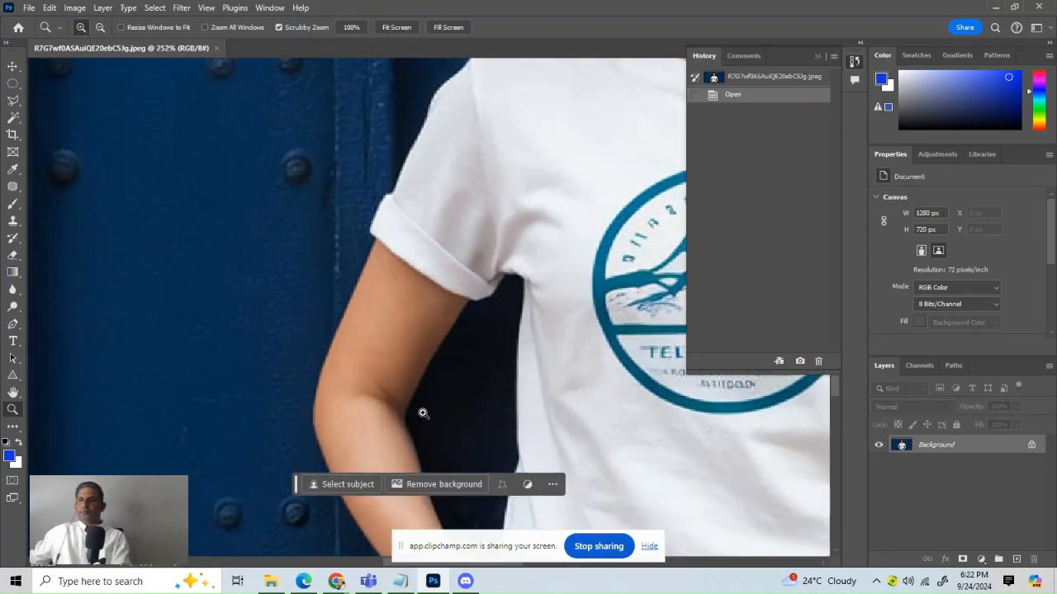
Convert the locked Background into an editable layer named Layer 0.
drag(551, 410, 427, 259)
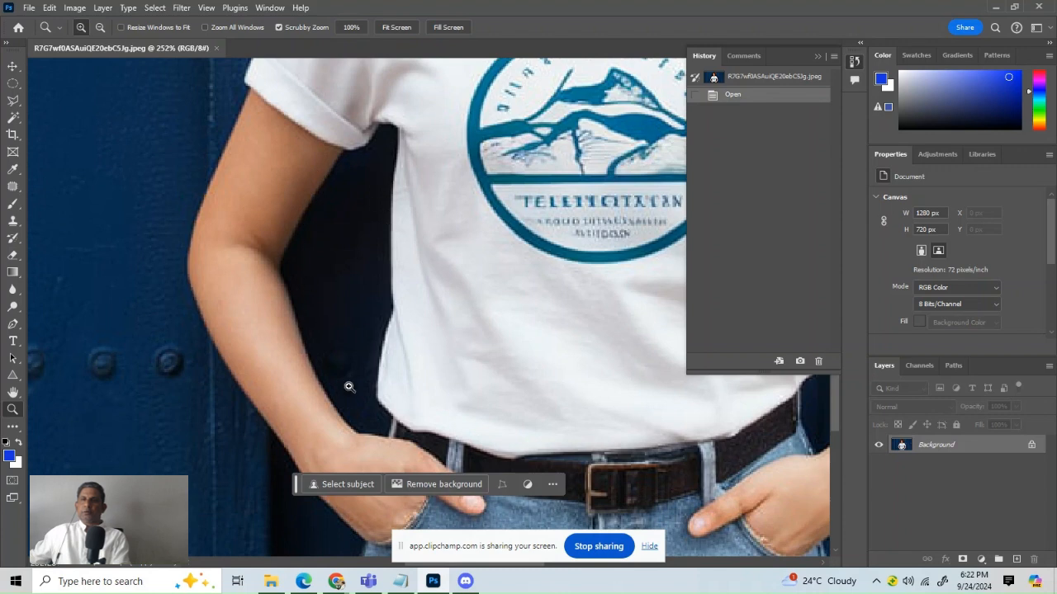
double_click(981, 446)
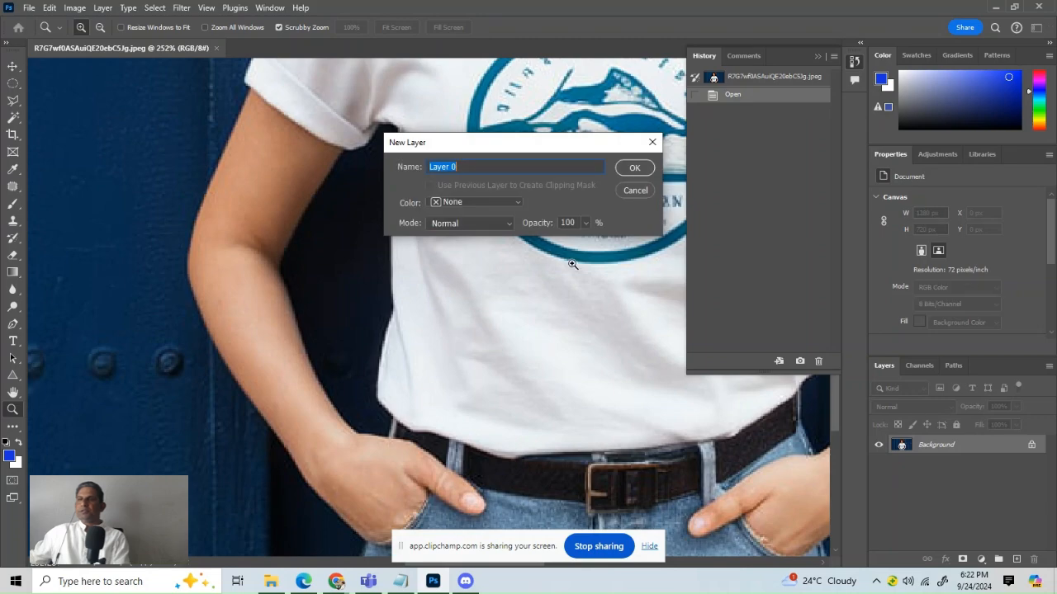
click(635, 168)
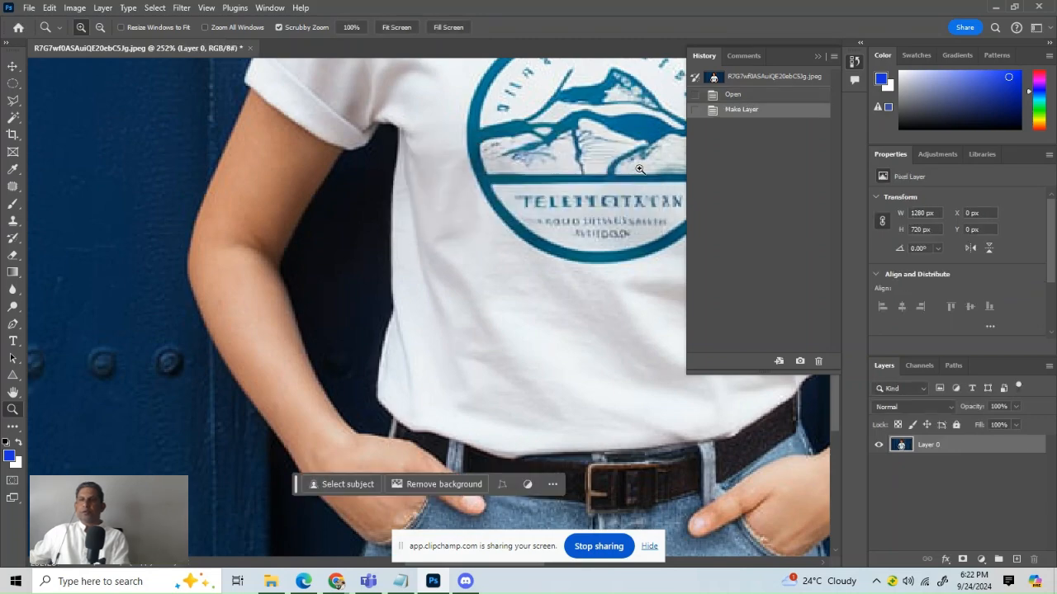
Start a Polygonal Lasso outline at the inner elbow and trace up the upper arm's inner edge, removing the misplaced anchor point.
drag(574, 246, 426, 394)
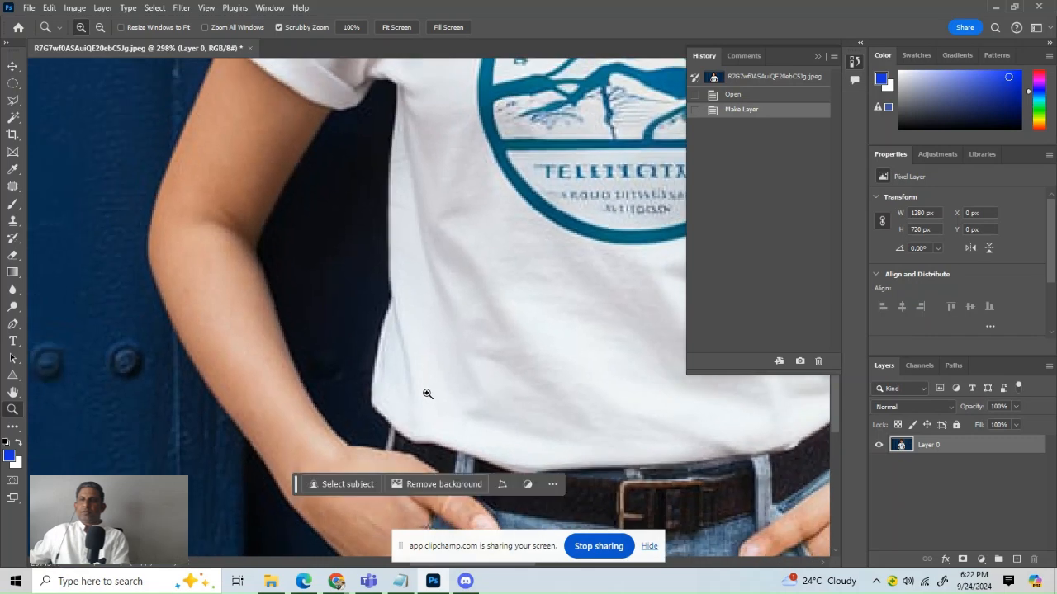
click(13, 100)
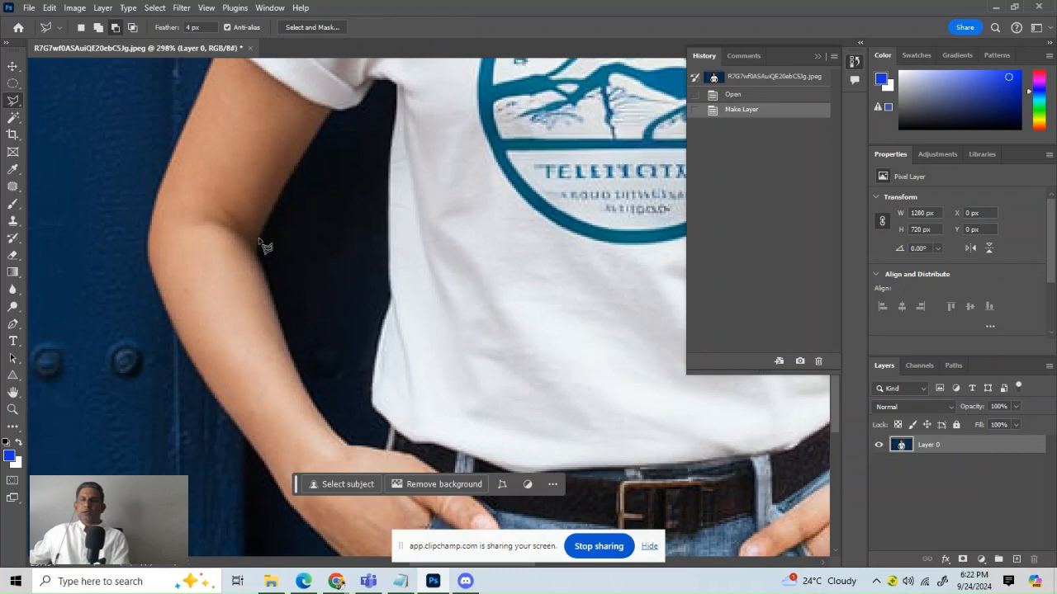
click(13, 409)
drag(287, 218, 323, 269)
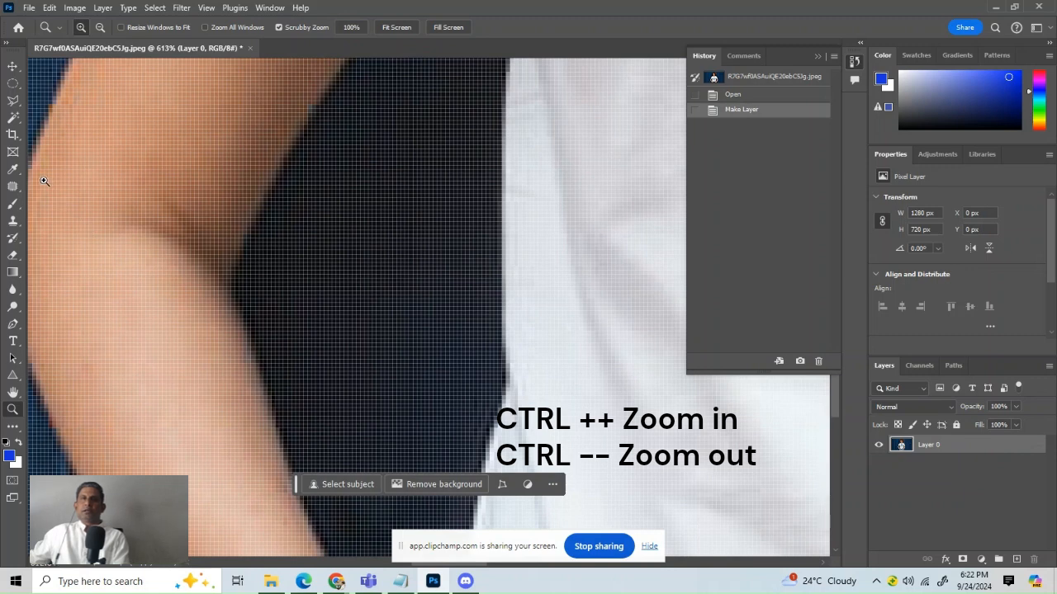
click(13, 101)
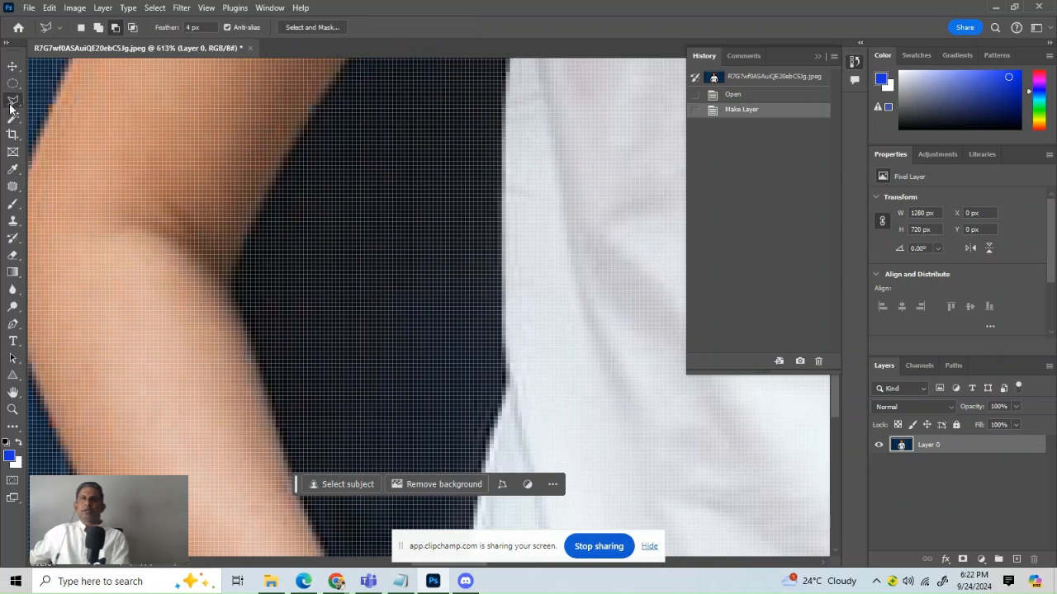
click(235, 269)
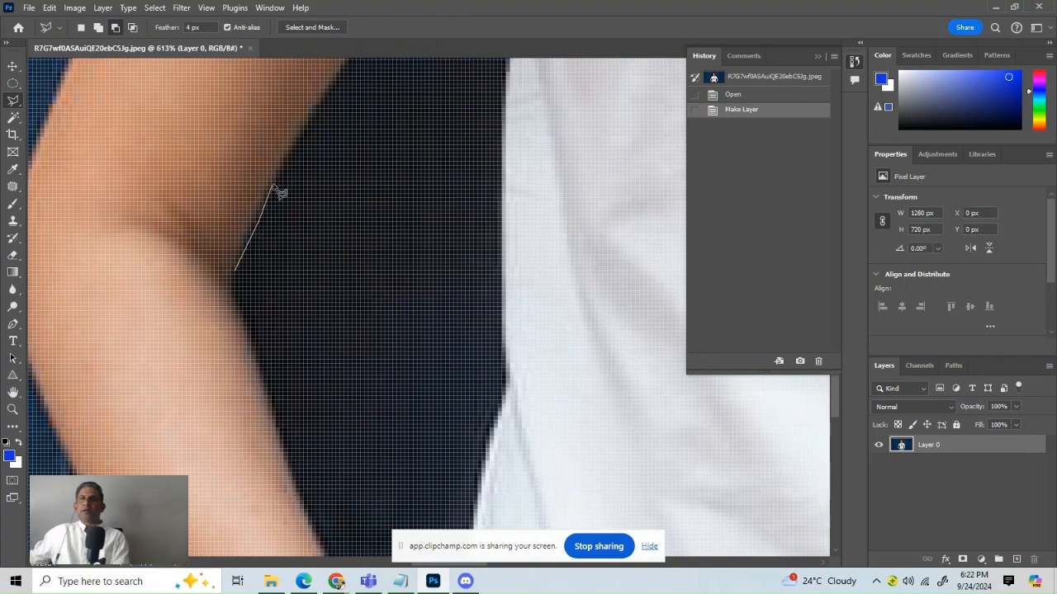
click(301, 141)
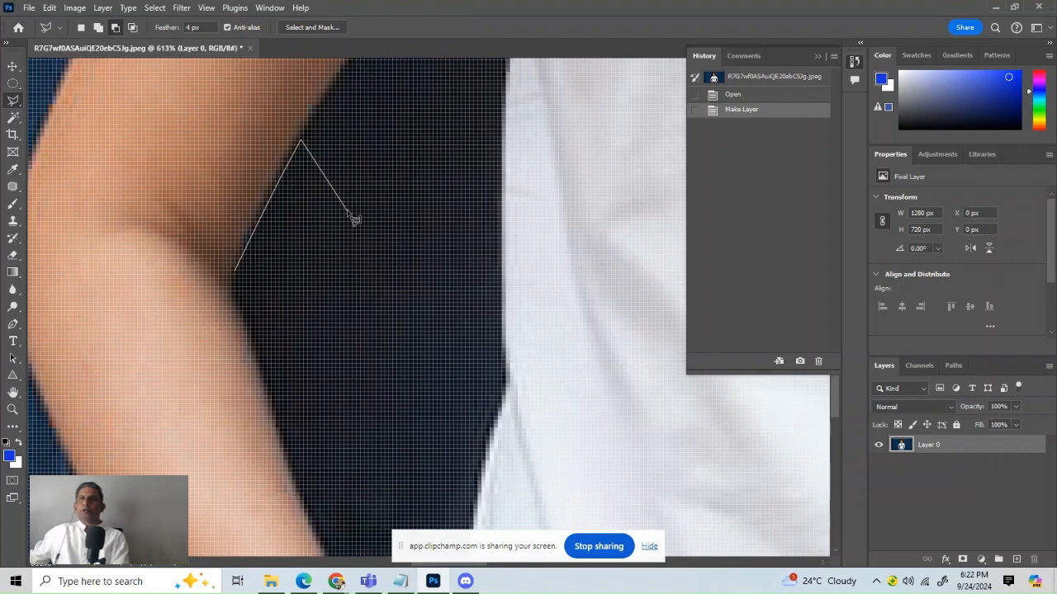
key(BackSpace)
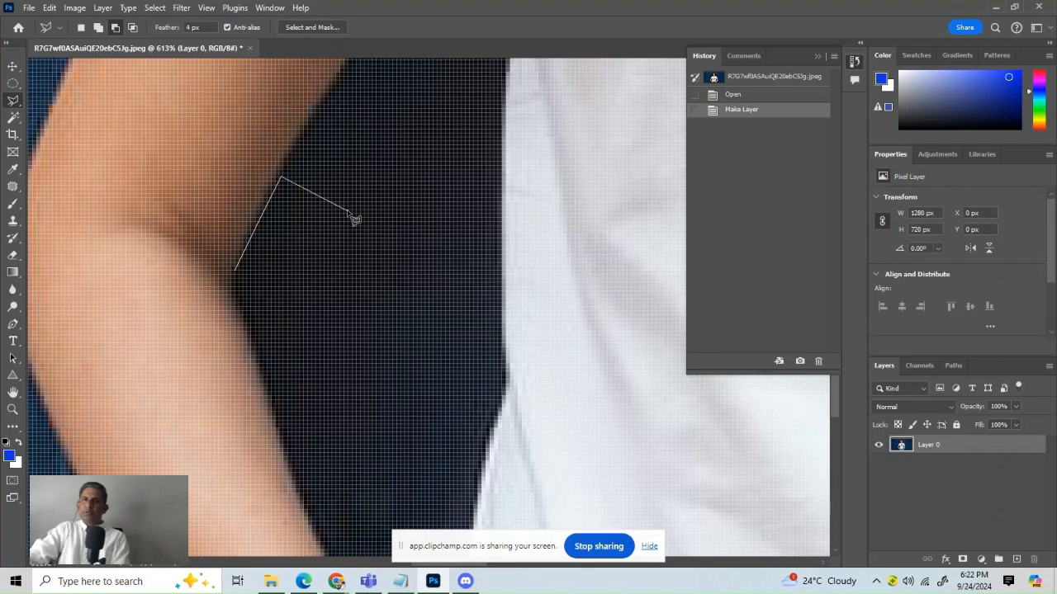
click(304, 135)
Continue the lasso outline up the arm, around the underside of the sleeve cuff and across the armpit to the shirt.
drag(305, 136, 281, 350)
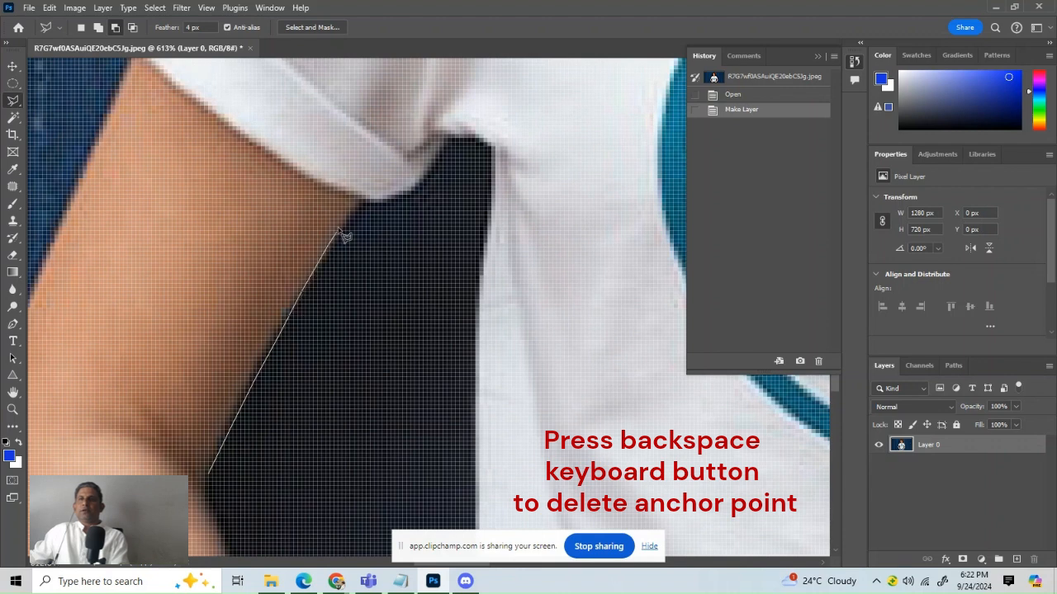
click(301, 290)
click(345, 234)
click(357, 202)
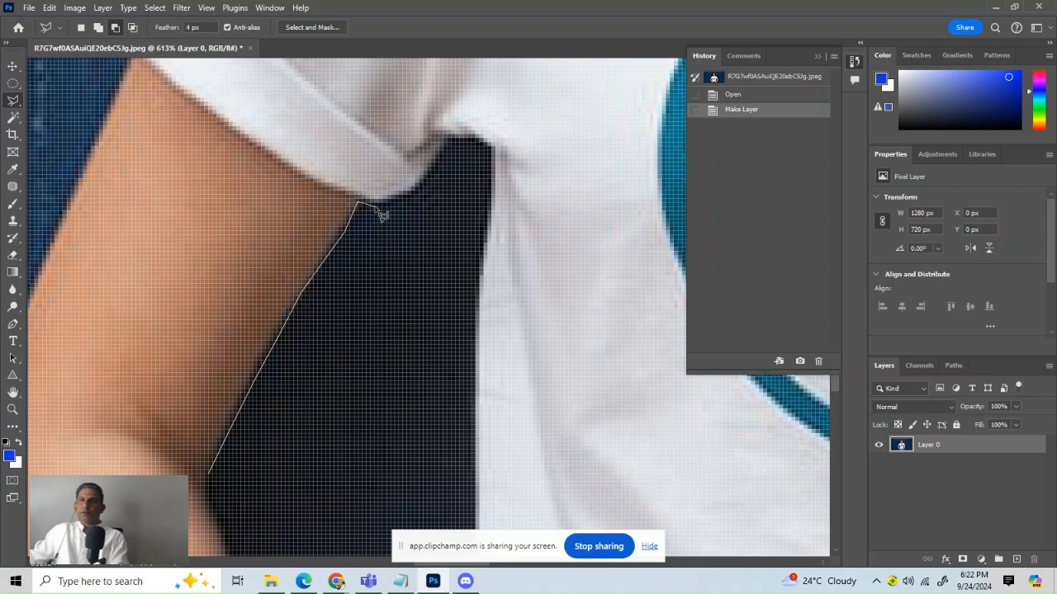
click(383, 206)
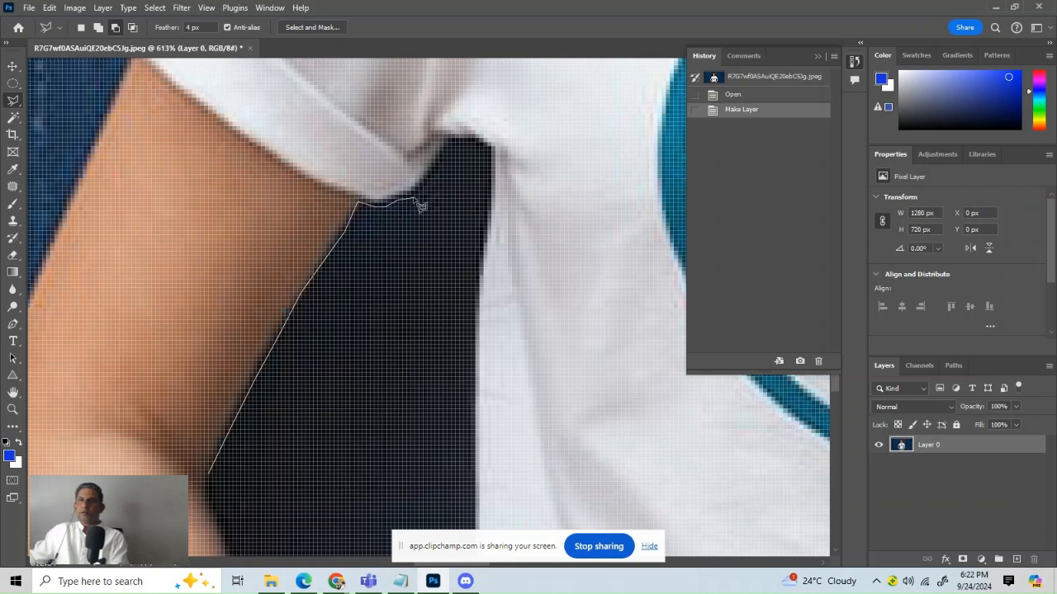
click(420, 189)
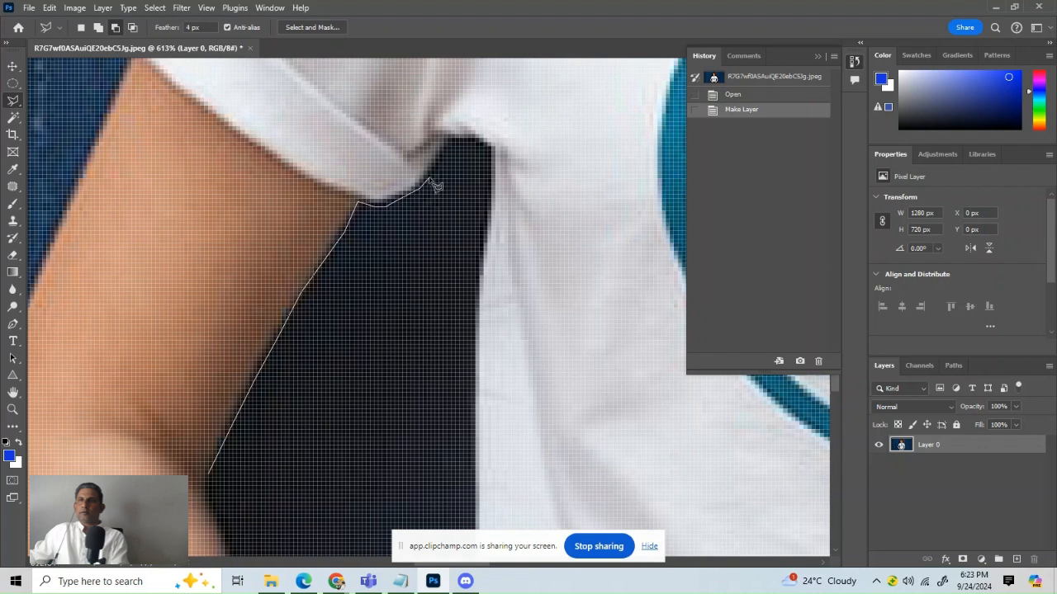
click(446, 137)
click(458, 134)
click(486, 145)
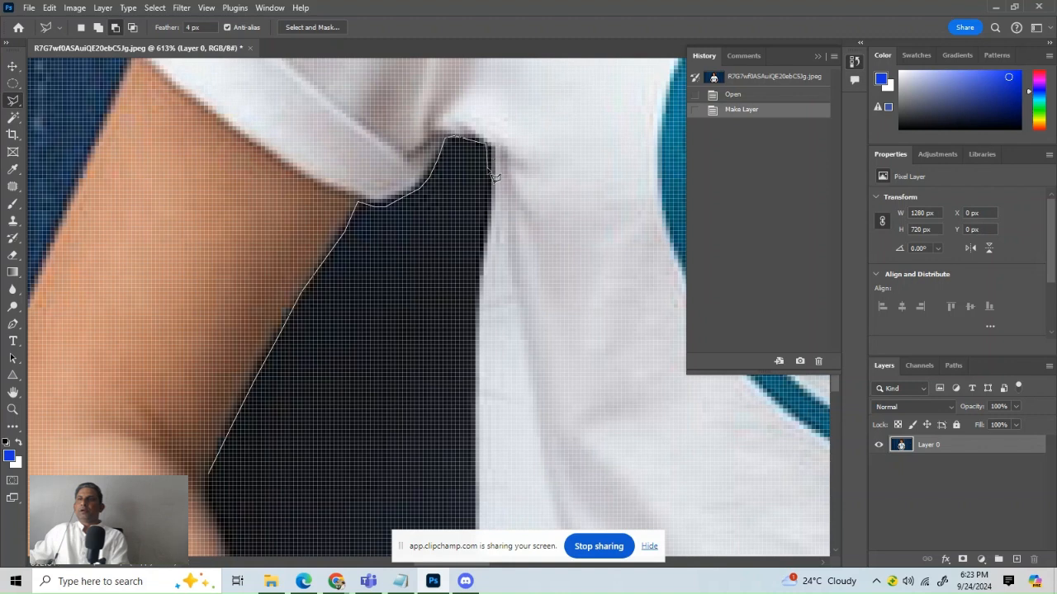
Trace the lasso outline down the side edge of the T-shirt from the armpit to the hem.
click(487, 213)
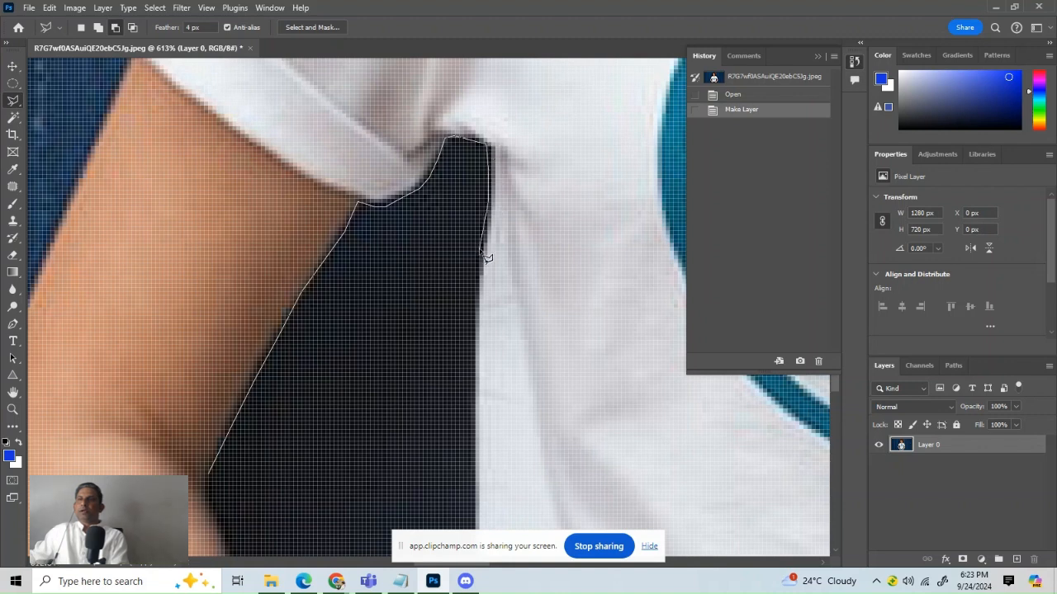
click(478, 297)
drag(470, 317, 474, 168)
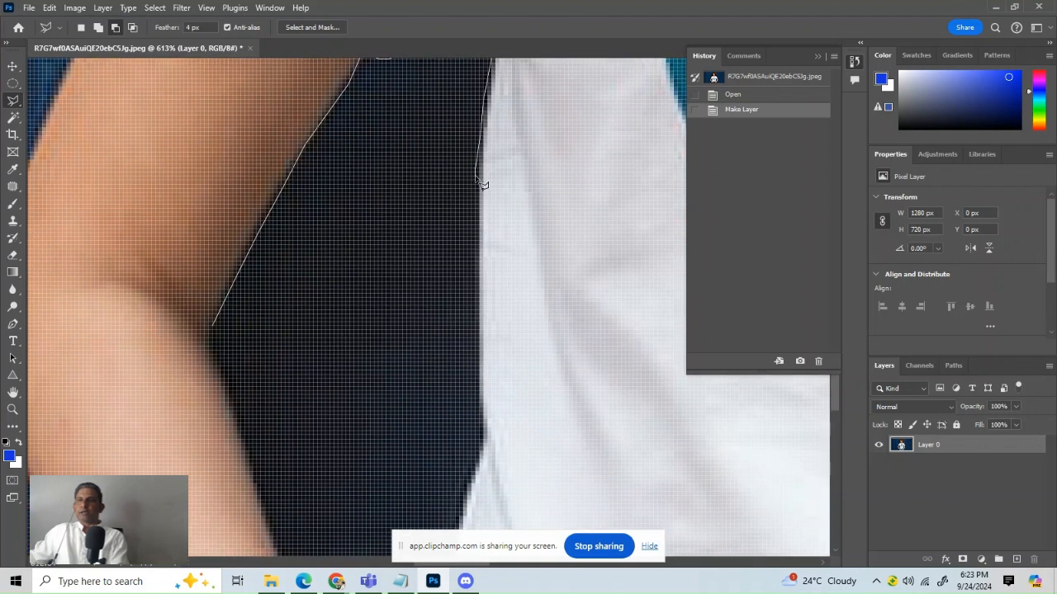
click(475, 232)
click(476, 381)
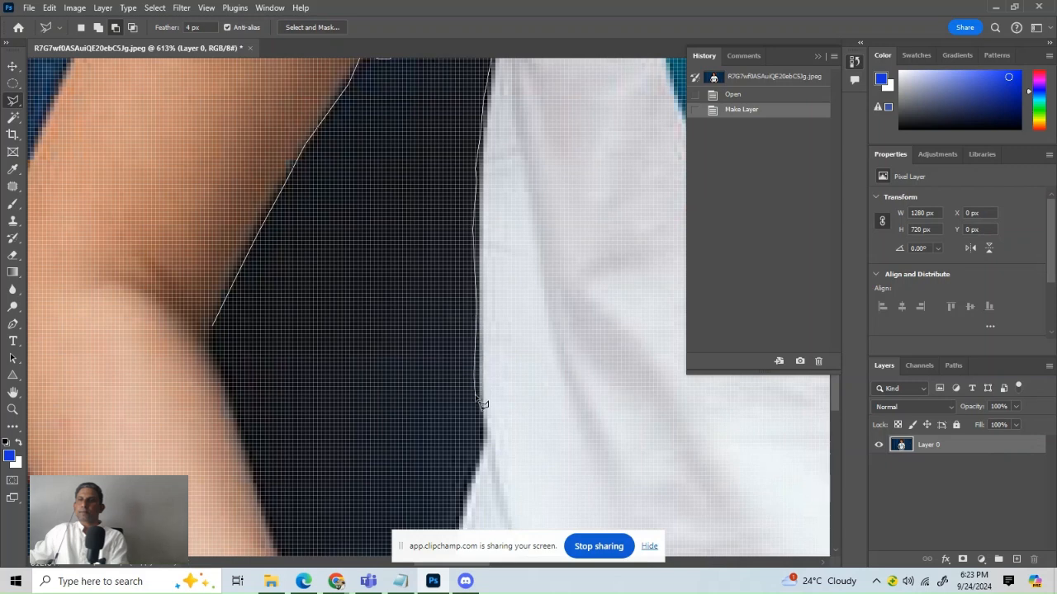
click(484, 433)
drag(464, 492, 501, 243)
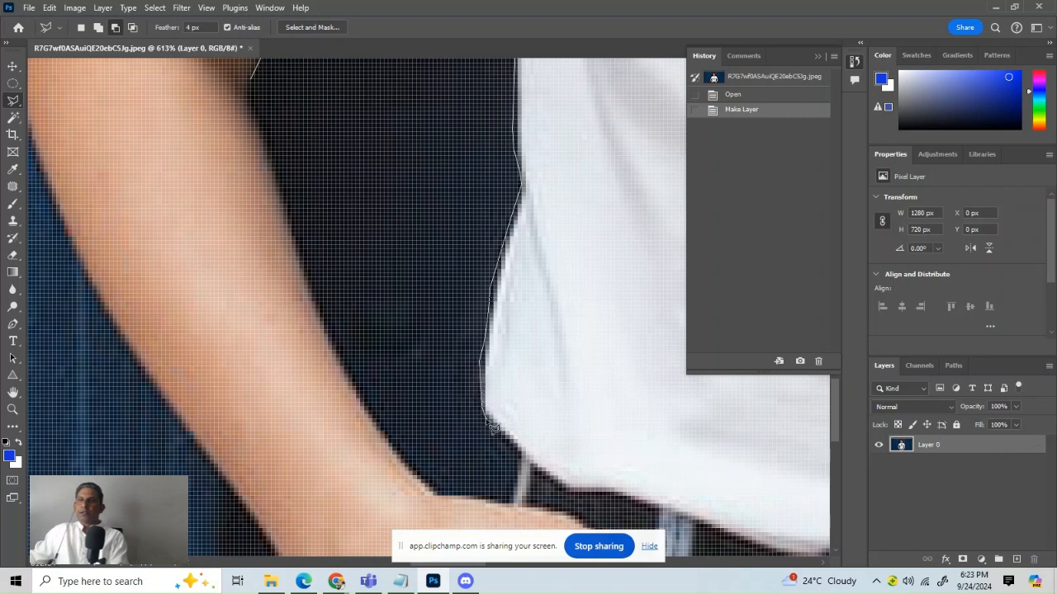
Trace the outline across the wrist and up the forearm's inner edge, replacing misplaced points, and close the selection at the elbow.
click(480, 494)
click(438, 494)
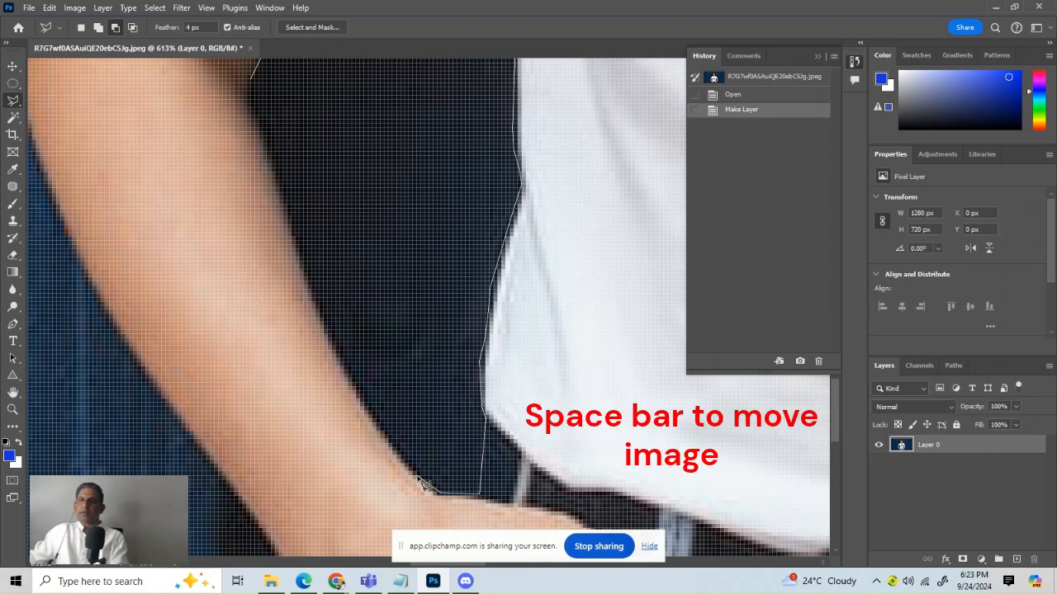
click(415, 476)
click(388, 441)
click(369, 417)
click(351, 393)
key(BackSpace)
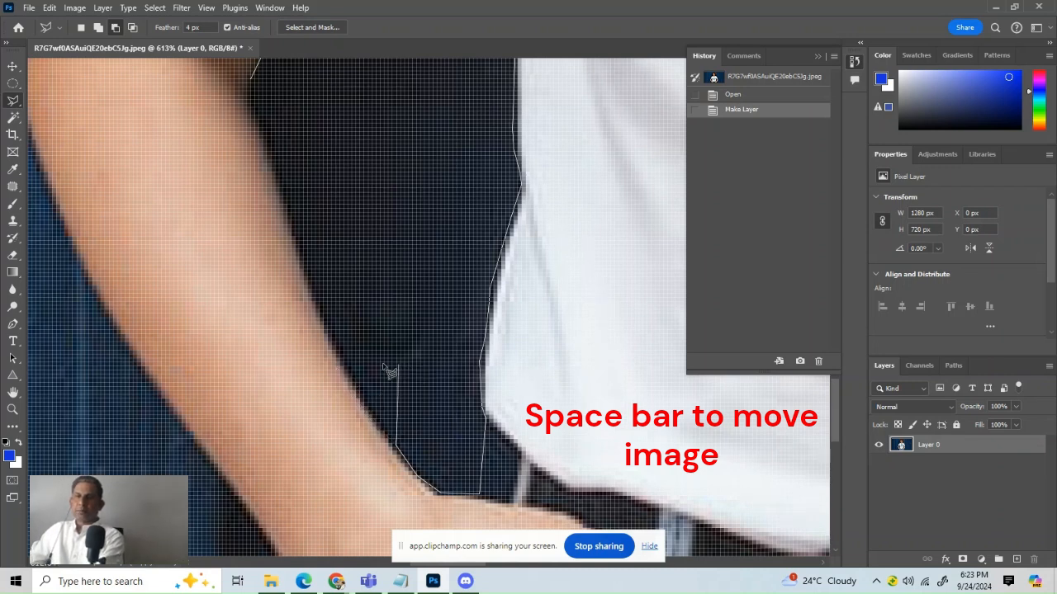
click(340, 369)
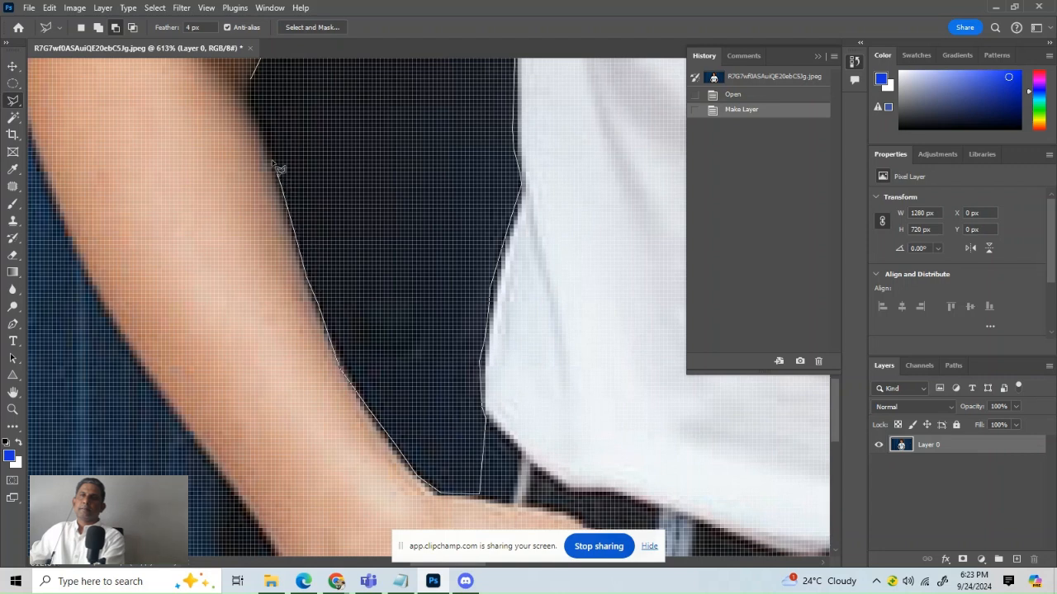
double_click(256, 97)
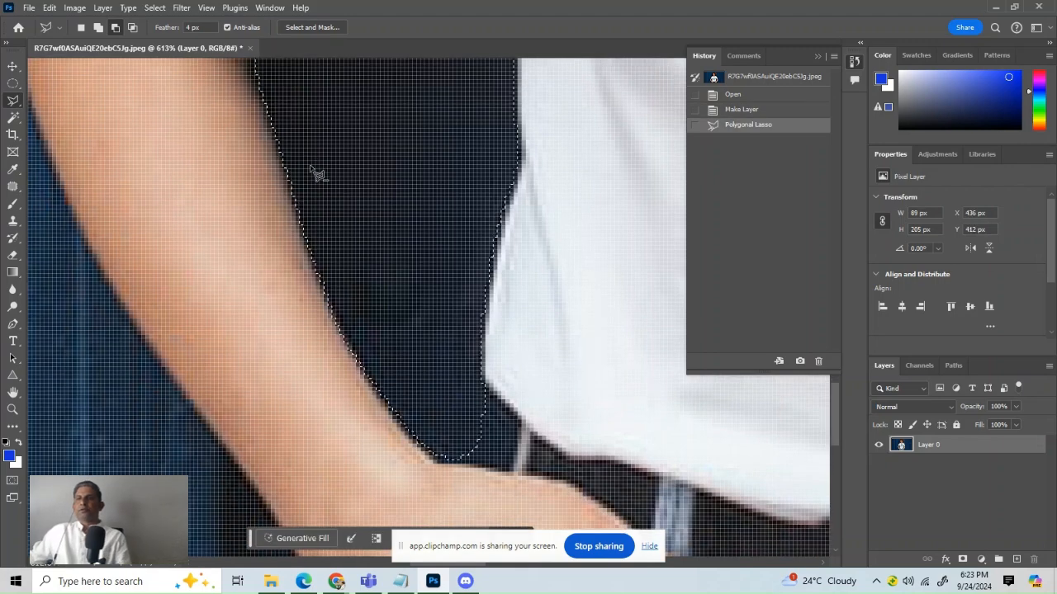
Set the lasso feather to 2 px and delete the selected background between the arm and the T-shirt.
scroll(370, 189, up, 5)
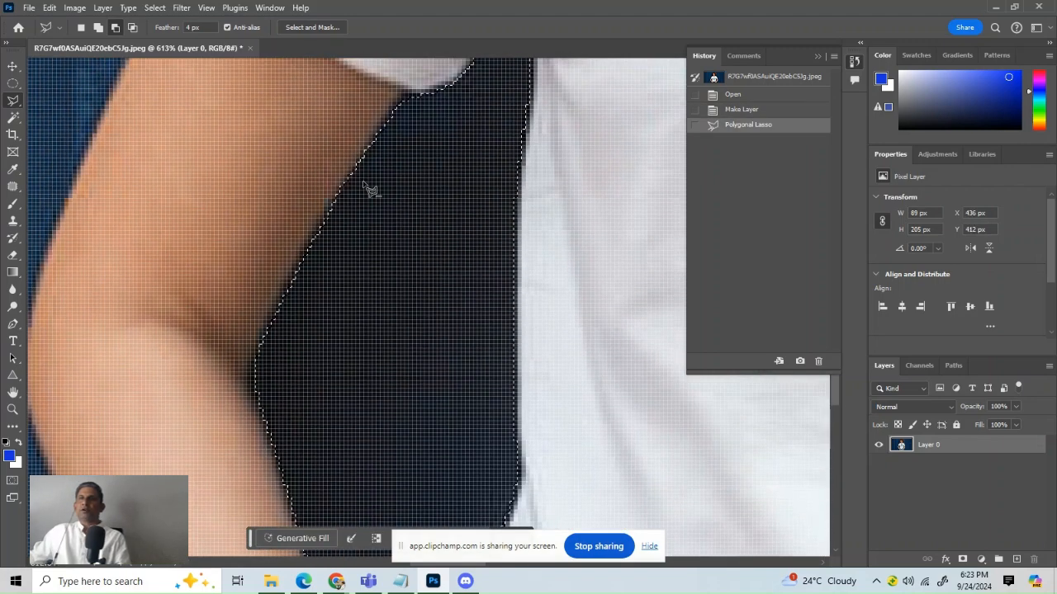
scroll(370, 189, up, 2)
double_click(190, 27)
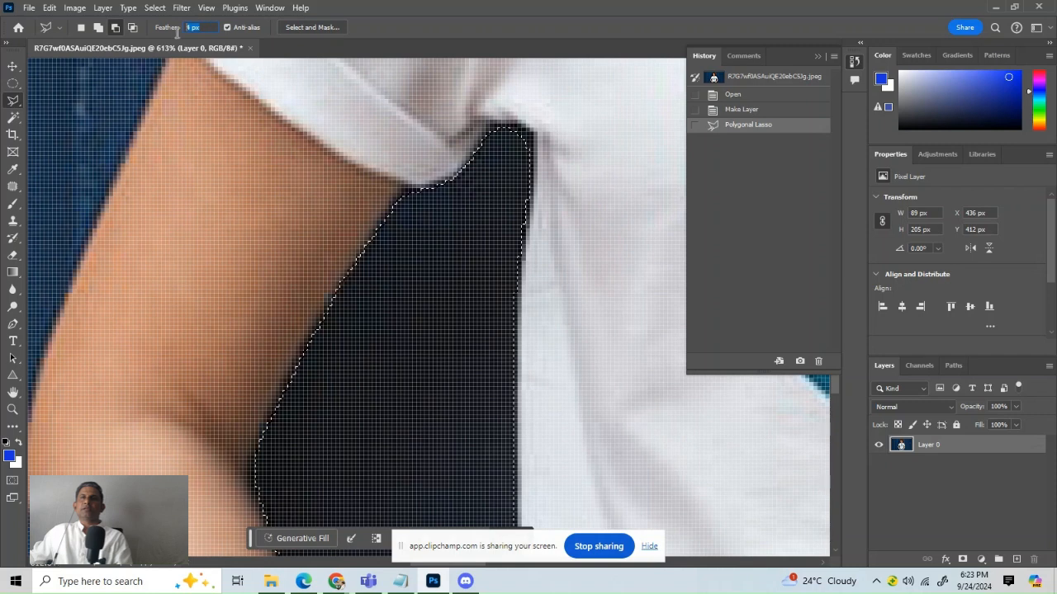
key(Return)
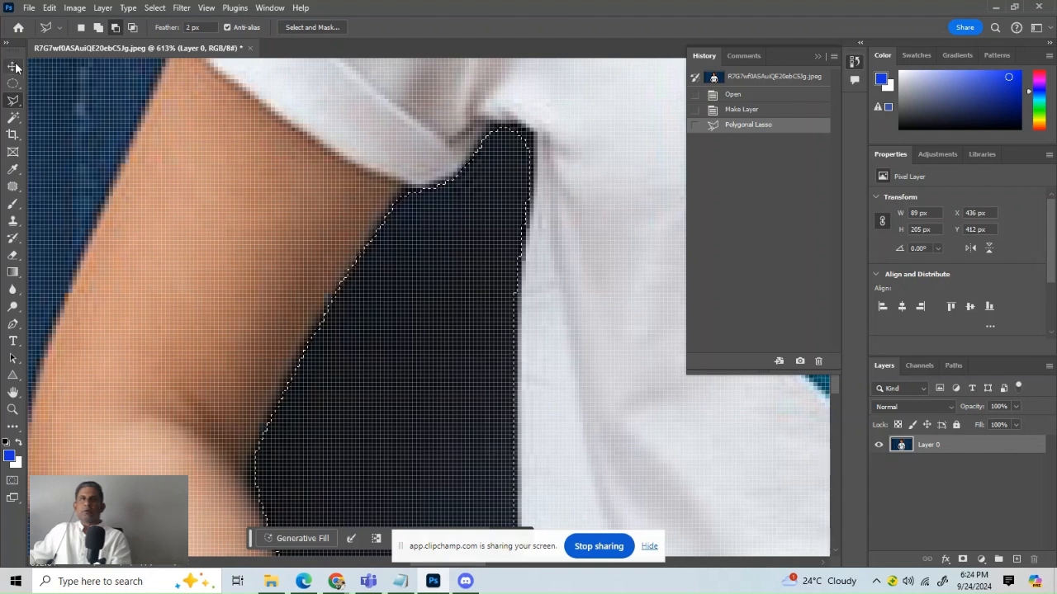
click(16, 65)
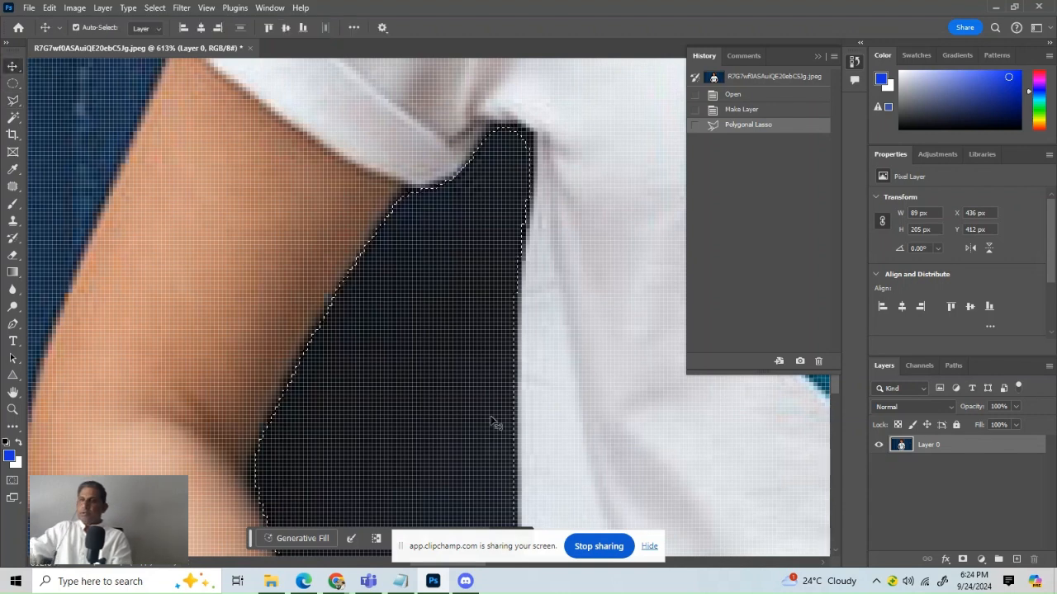
key(Delete)
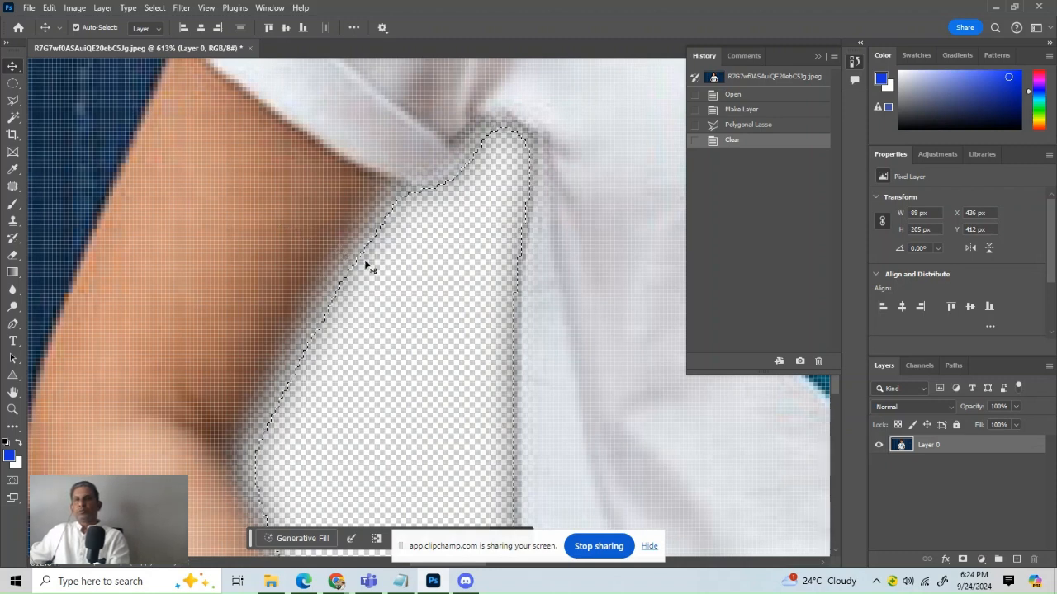
Examine the cut-out's edges along the arm and shirt up close, and undo the deletion.
double_click(13, 411)
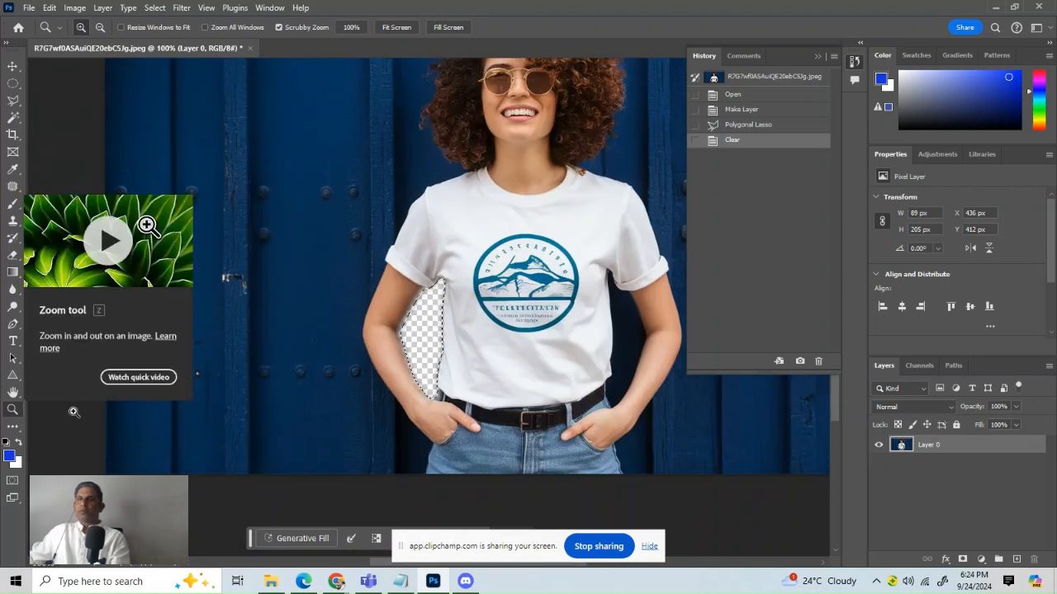
key(ctrl+plus)
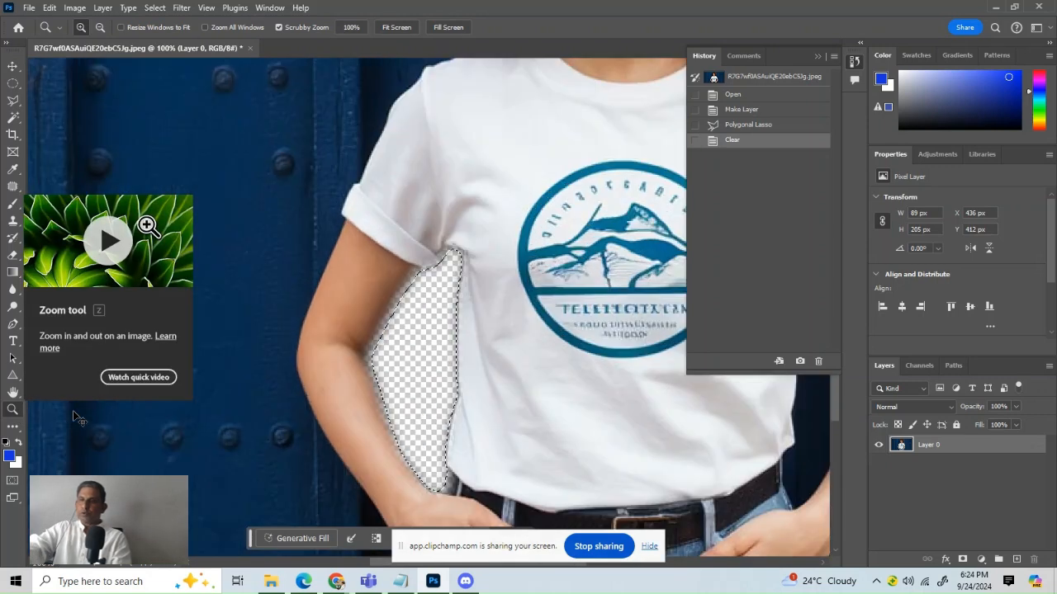
key(ctrl+plus)
key(ctrl+plus)
key(ctrl+plus)
key(ctrl+plus)
key(ctrl+plus)
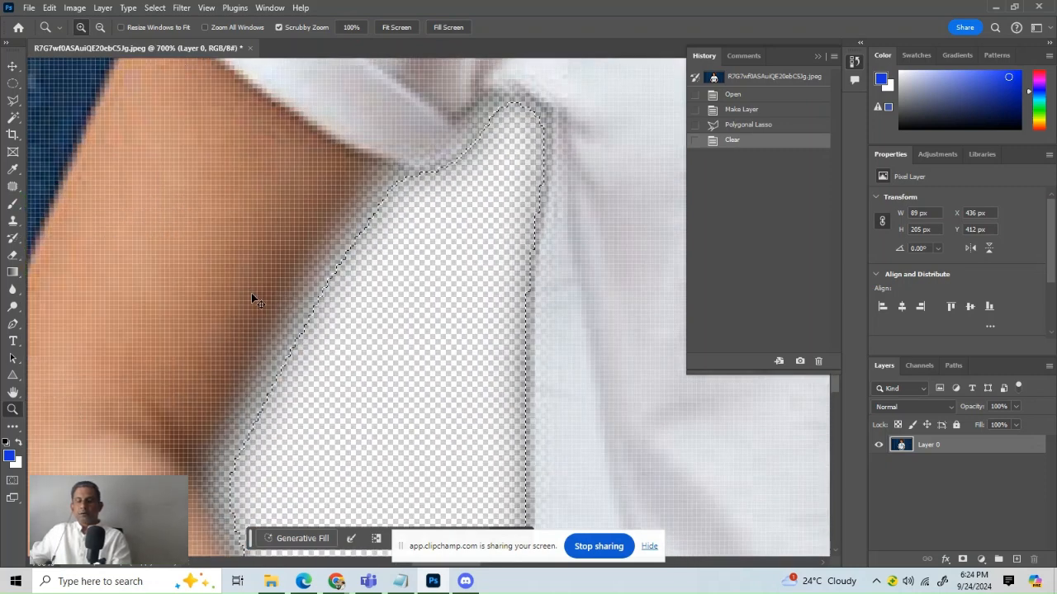
key(ctrl+z)
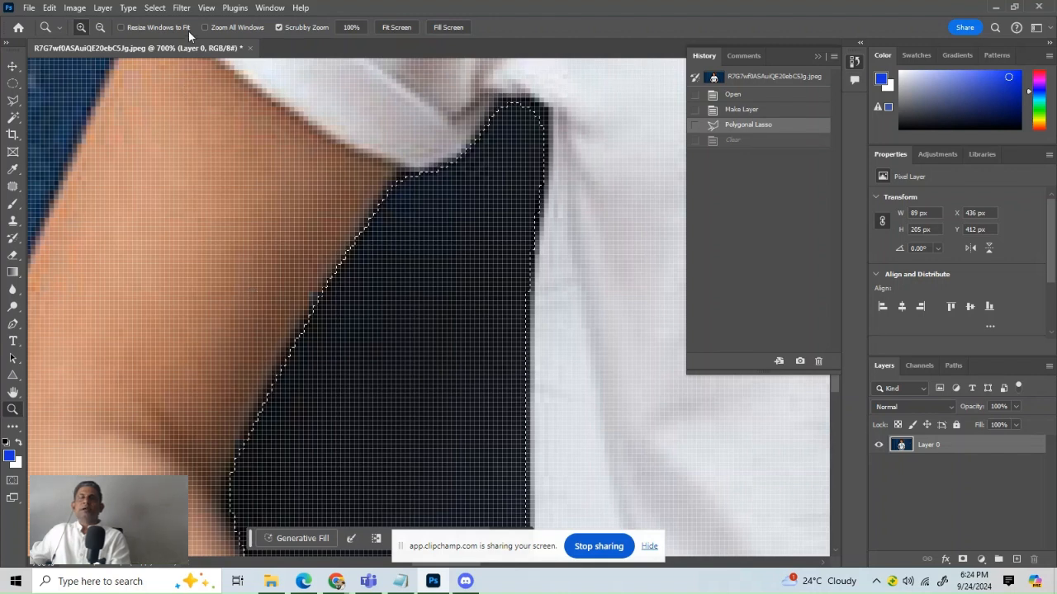
Set the Polygonal Lasso feather to 1 px and switch to the Move tool.
click(14, 100)
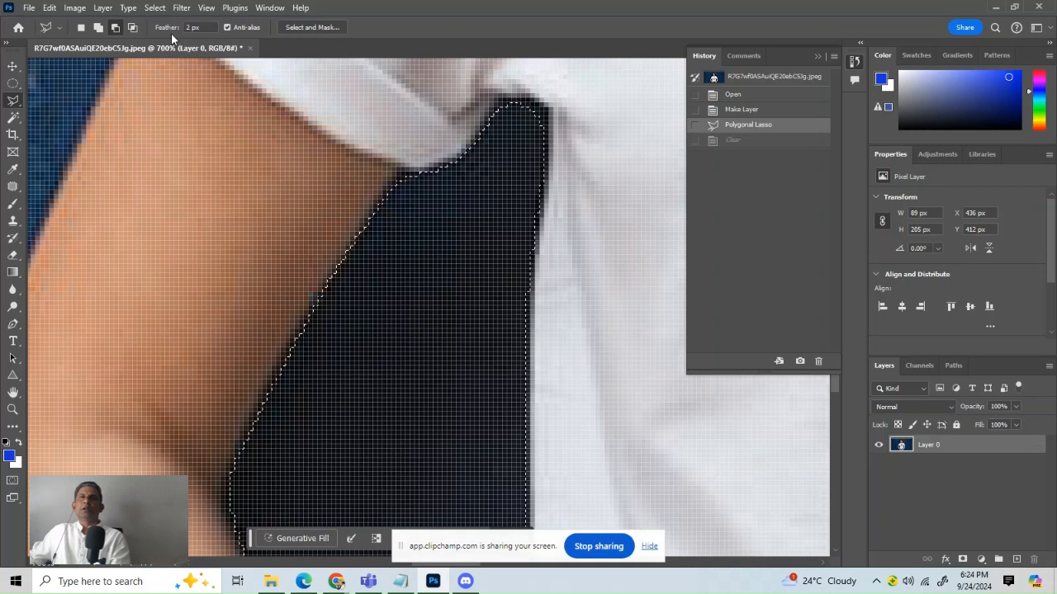
text(1)
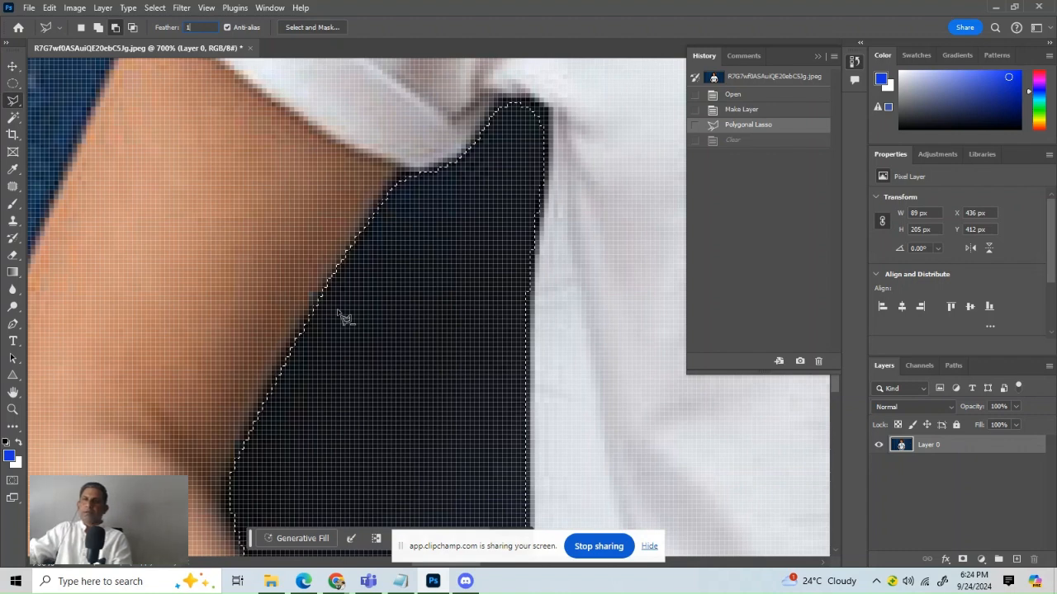
click(13, 66)
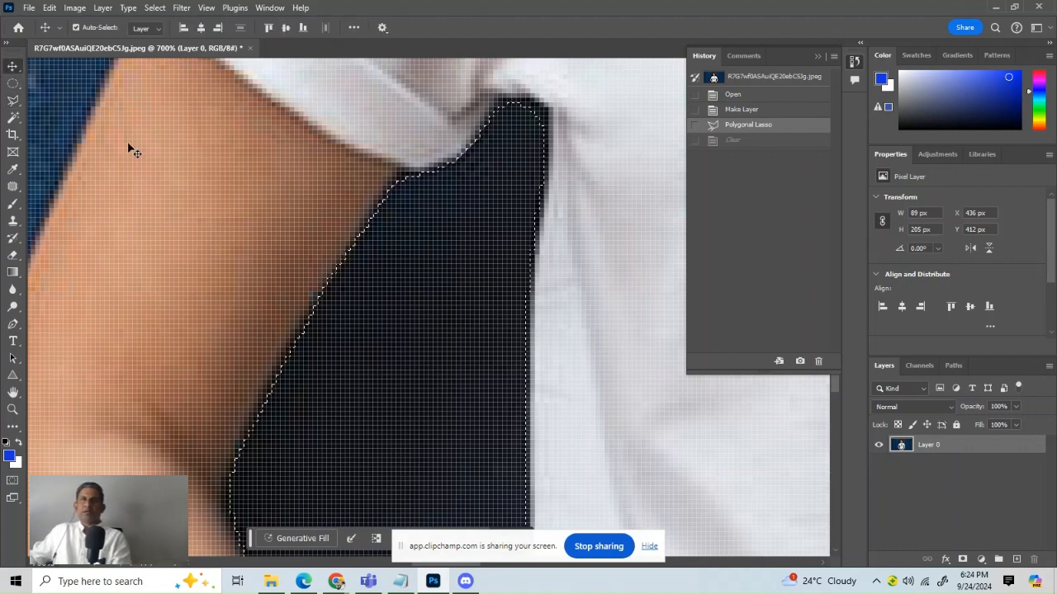
Delete the selected background between the arm and the T-shirt, and clear the selection.
key(Delete)
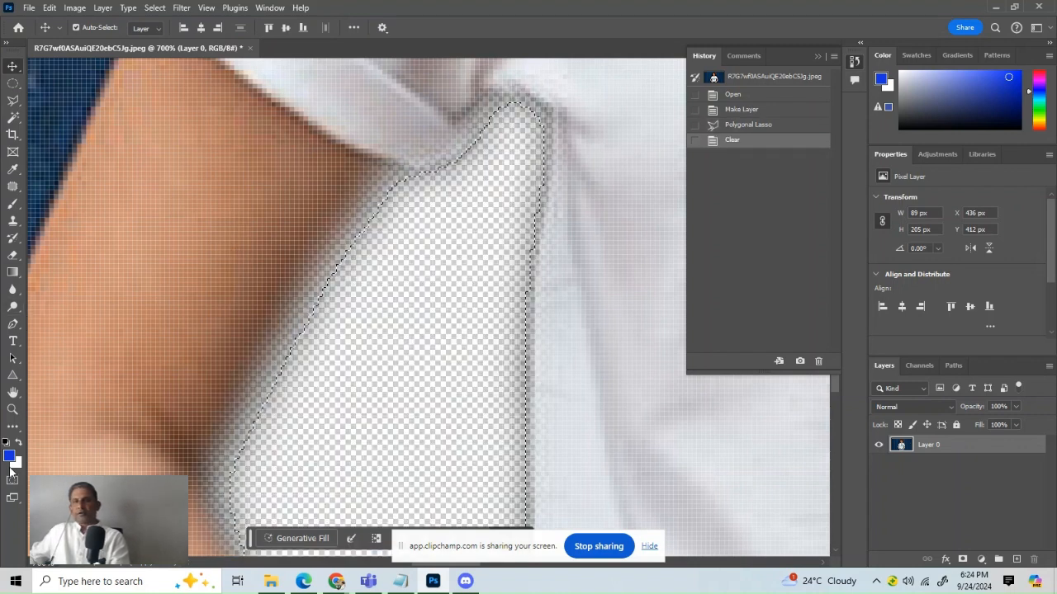
double_click(6, 417)
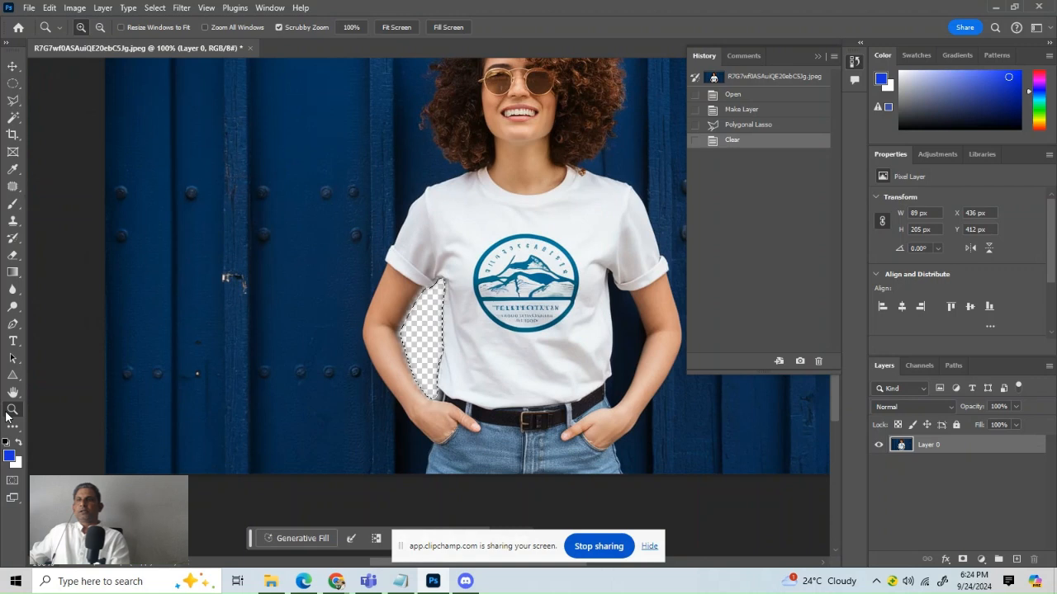
key(ctrl+d)
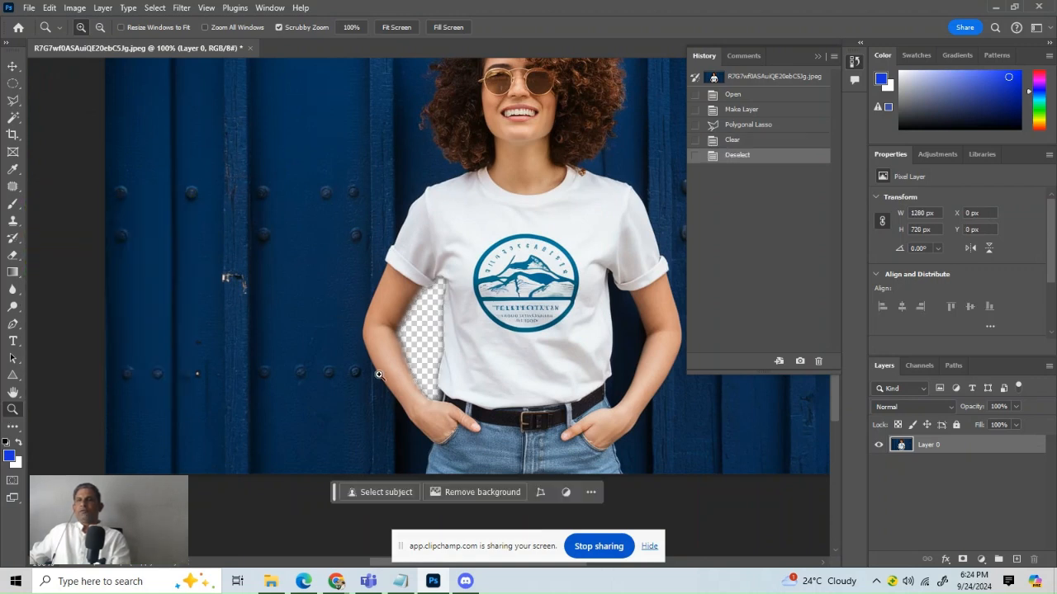
mouse_move(417, 312)
mouse_down()
mouse_move(433, 313)
mouse_move(409, 313)
mouse_move(422, 313)
mouse_up()
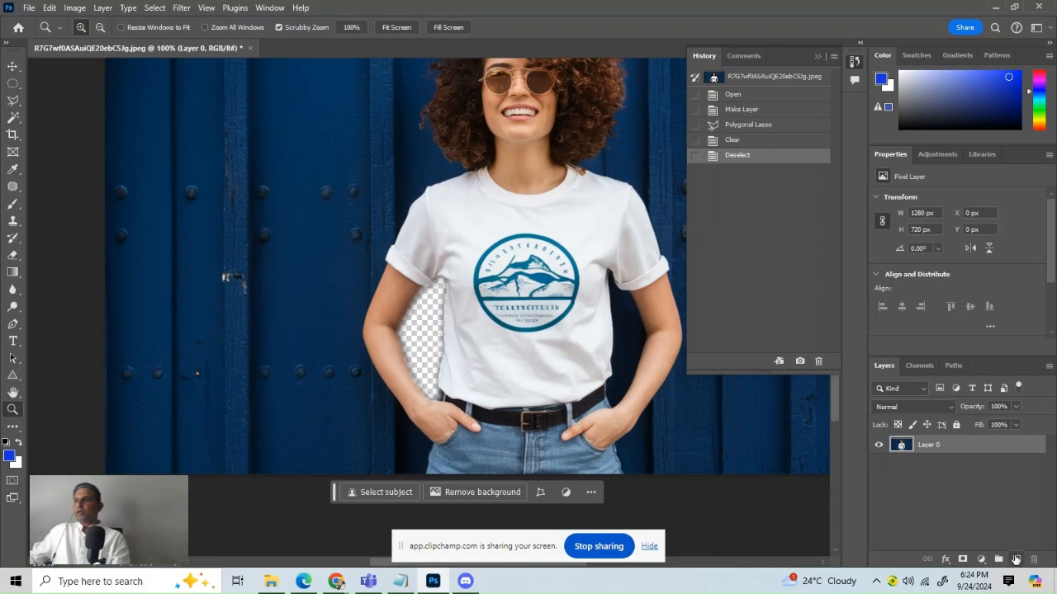
Add a new layer beneath the photo layer and swap the foreground and background colours.
click(1016, 560)
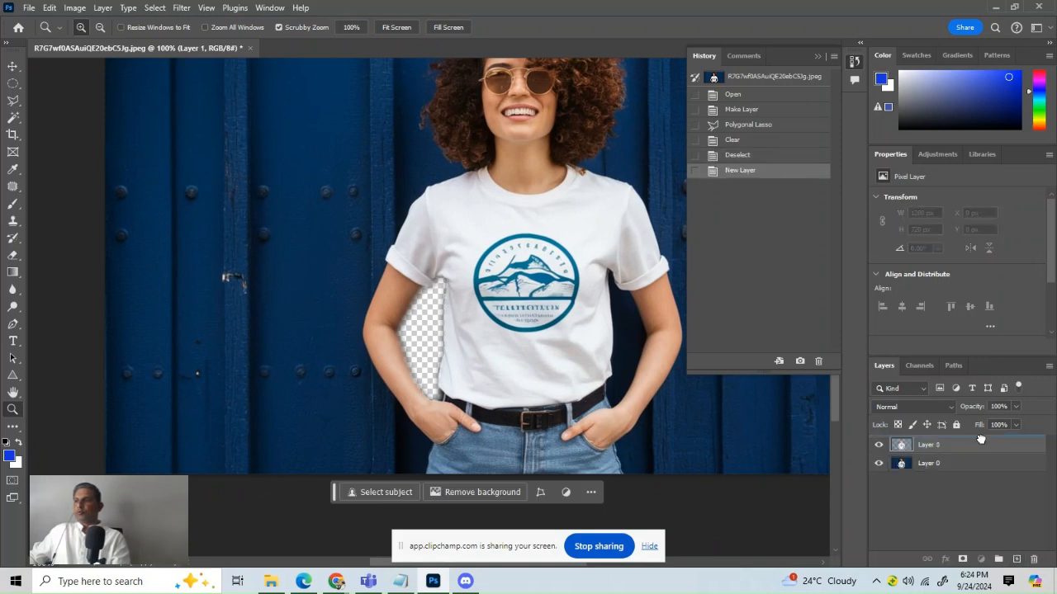
drag(981, 438, 982, 444)
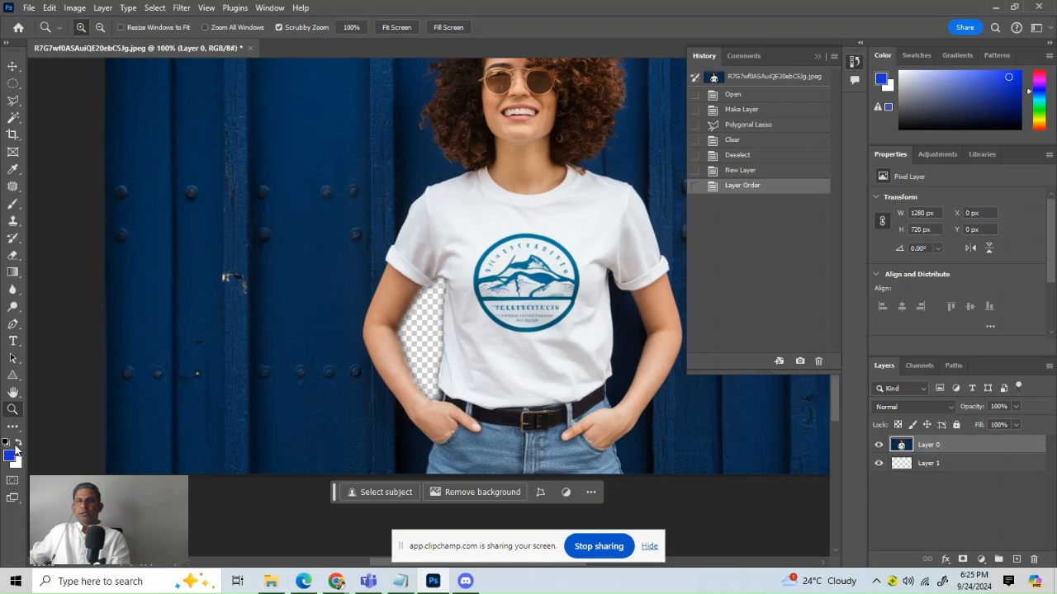
click(21, 446)
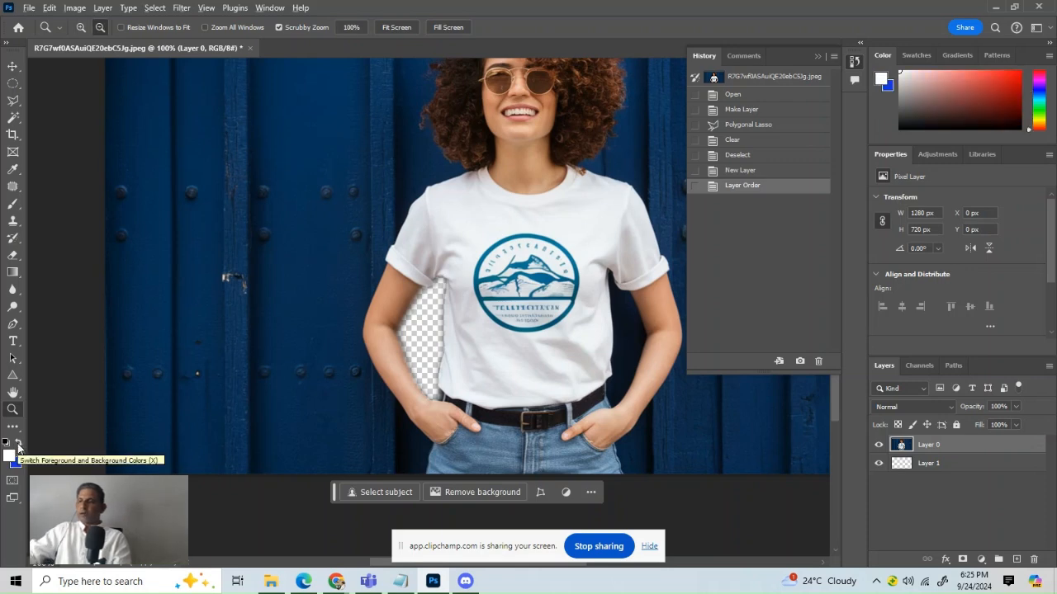
Undo a mistaken fill of the photo layer, and fill the new layer below it with white and finally with blue.
key(alt+BackSpace)
key(ctrl+z)
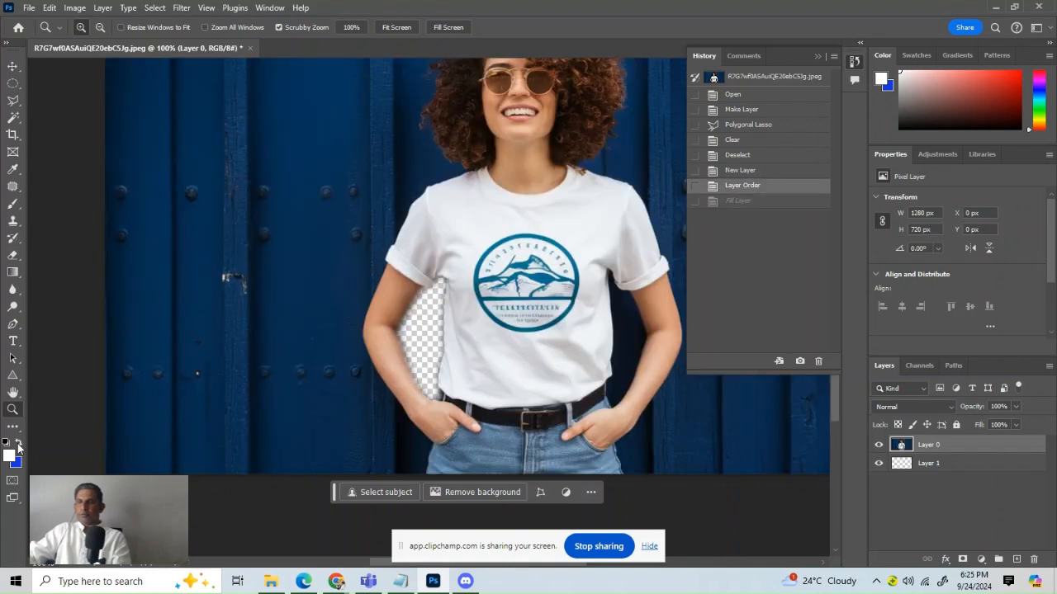
click(982, 470)
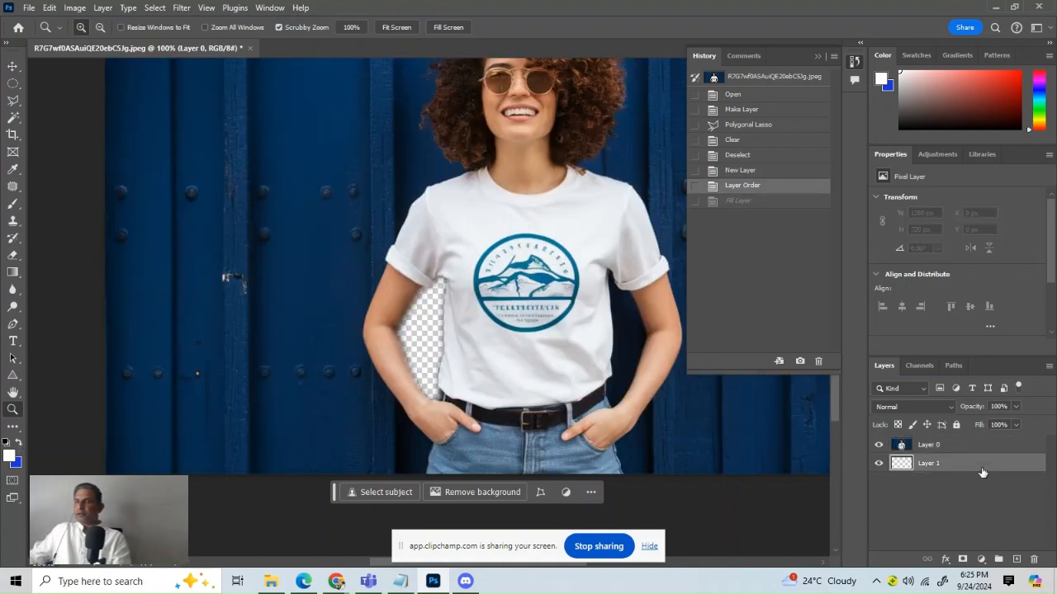
key(alt+BackSpace)
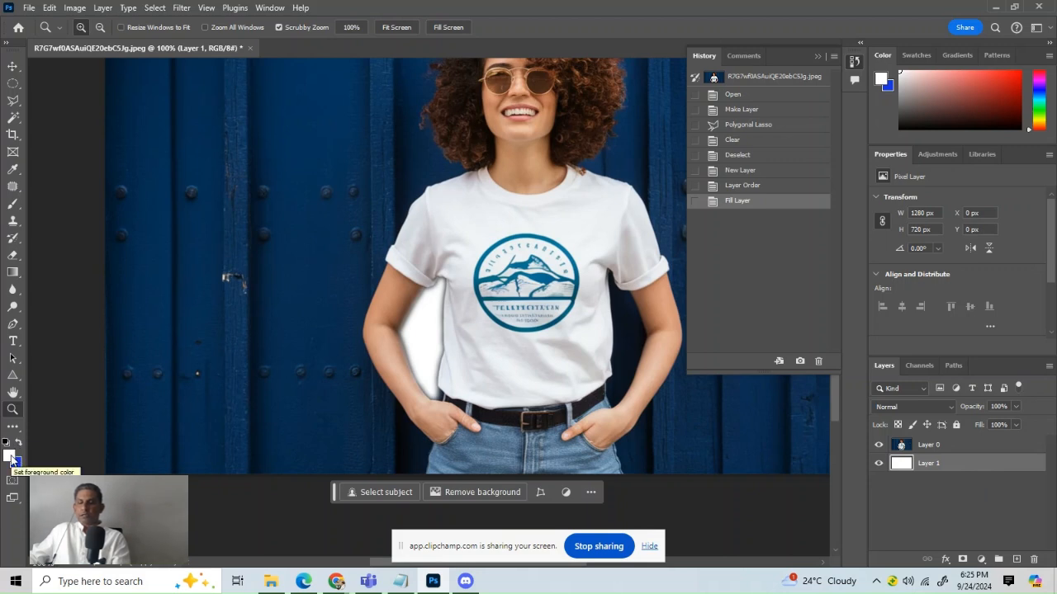
key(ctrl+BackSpace)
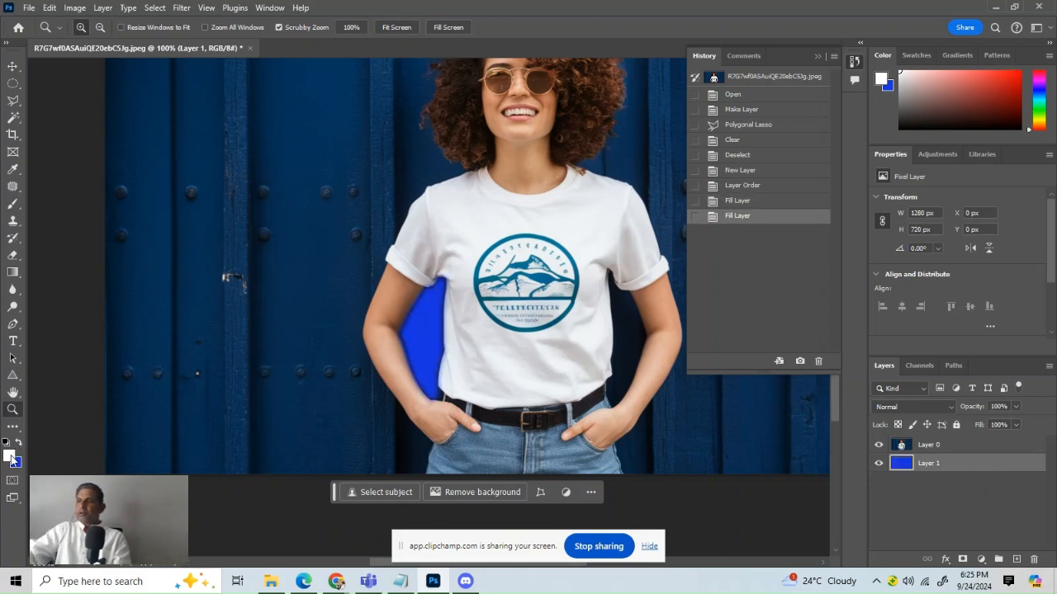
Draw a Polygonal Lasso selection of about 347 × 325 px on the blue door beside the woman.
drag(416, 289, 488, 377)
drag(378, 404, 319, 256)
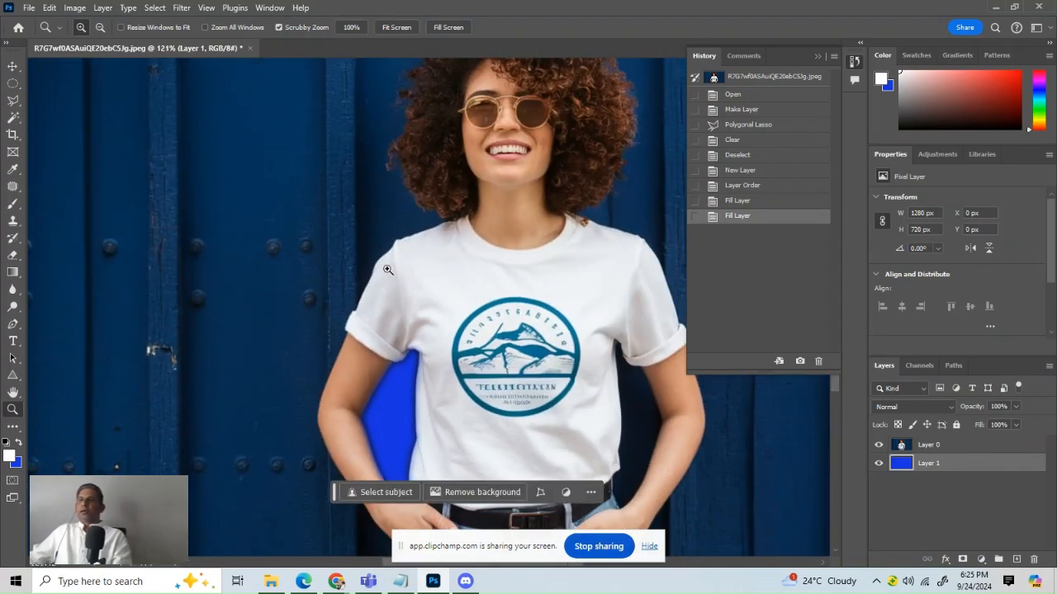
mouse_move(511, 435)
mouse_down()
mouse_move(491, 353)
mouse_move(529, 435)
mouse_up()
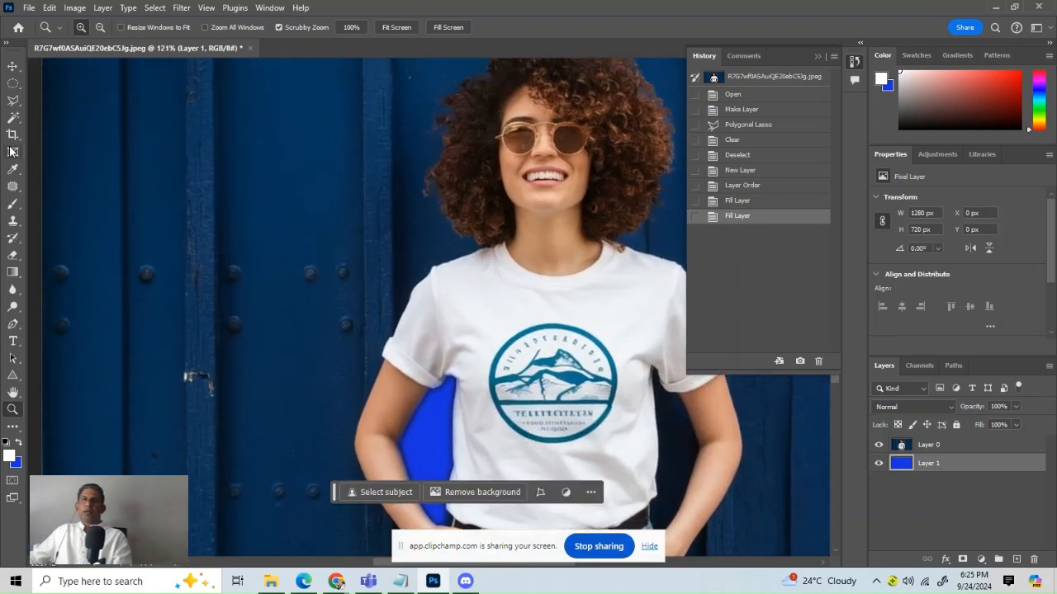
click(13, 101)
click(127, 225)
click(315, 154)
click(394, 315)
click(261, 409)
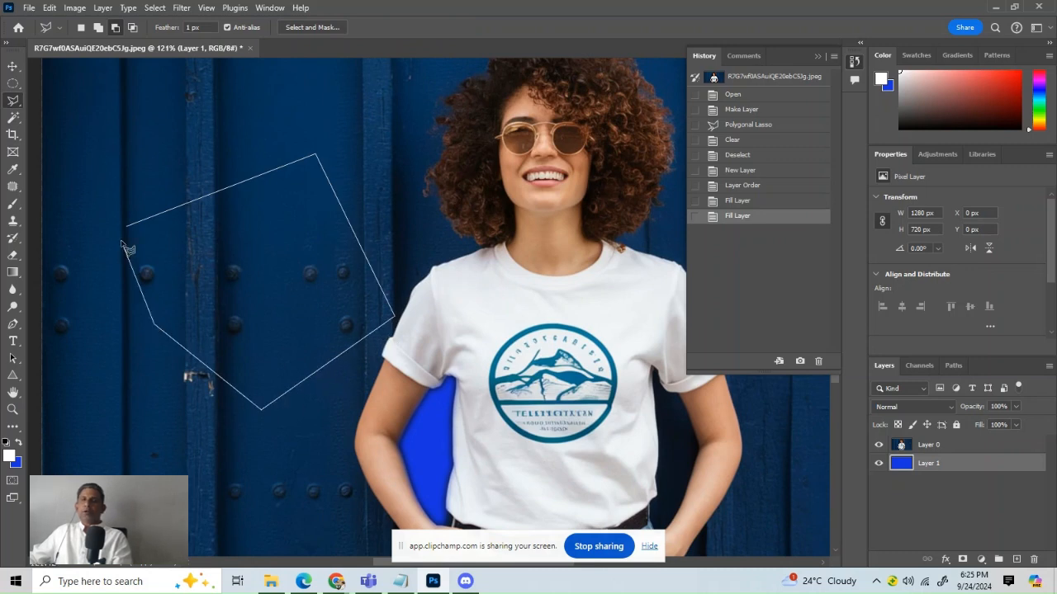
double_click(161, 231)
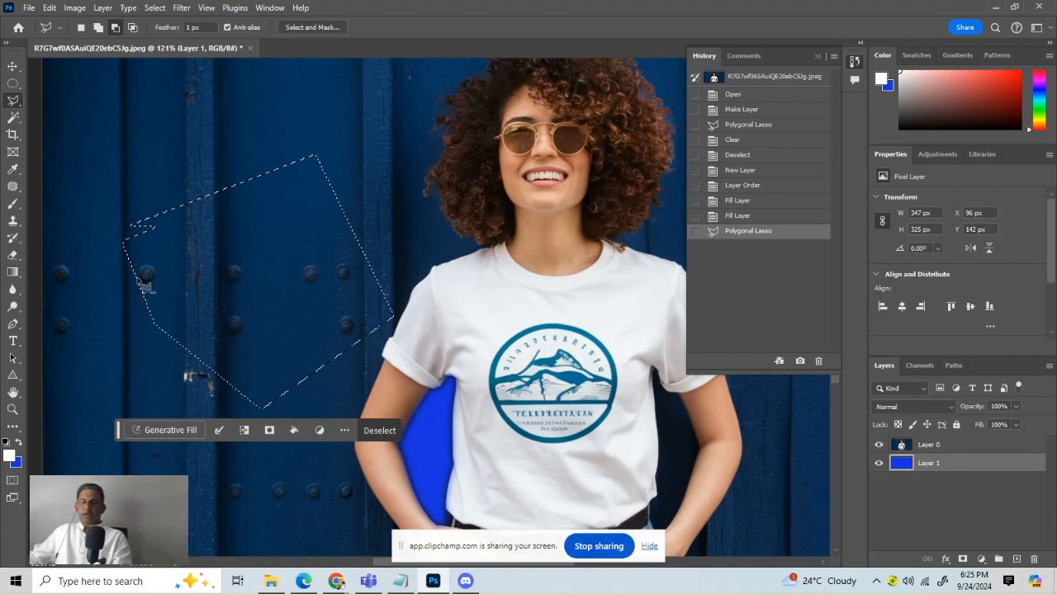
Add a five-sided polygon to the left edge of the door selection, extending its width to about 374 px.
key(shift)
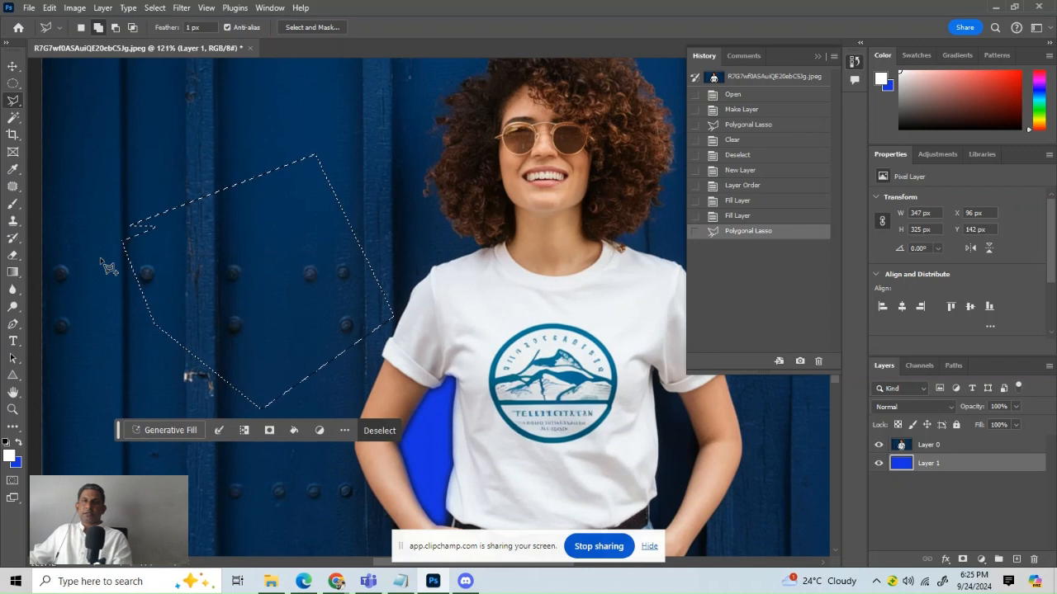
shift+click(100, 258)
click(124, 179)
click(204, 216)
click(223, 281)
click(119, 289)
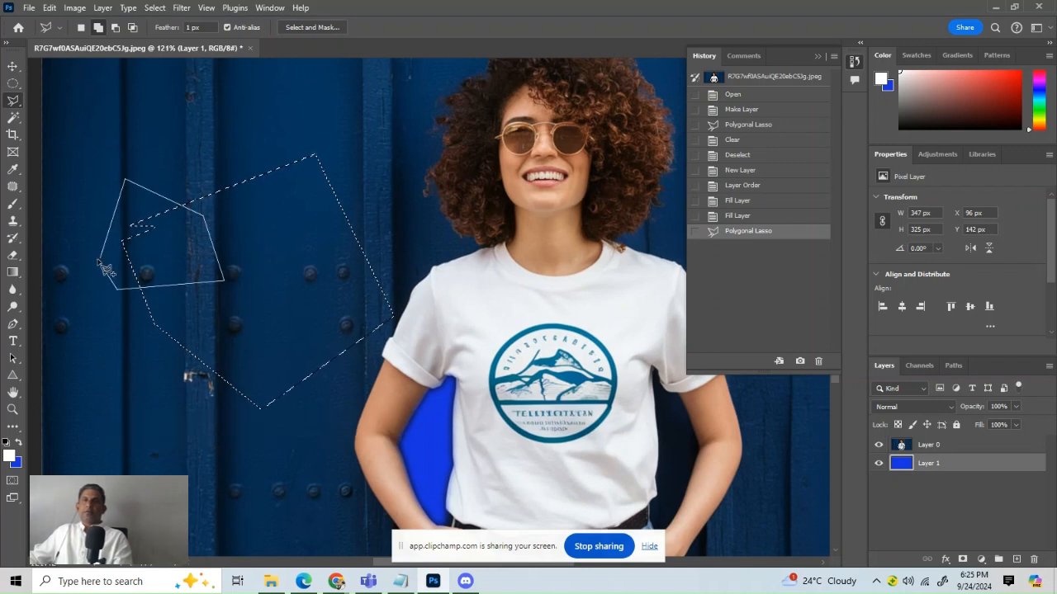
click(100, 261)
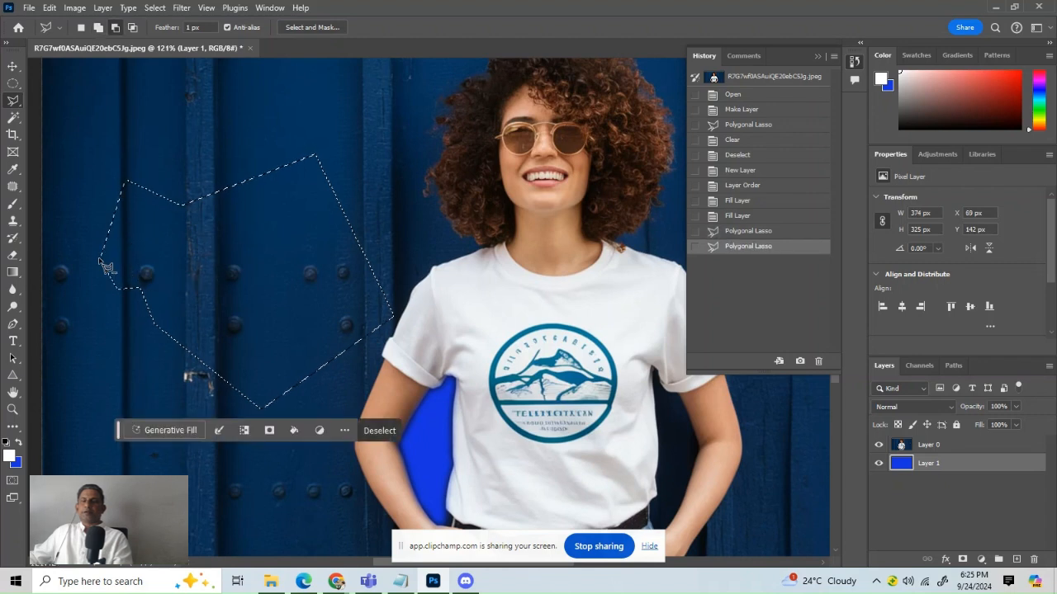
Subtract a polygon from the upper edge of the door selection, reducing its height to about 294 px.
click(213, 123)
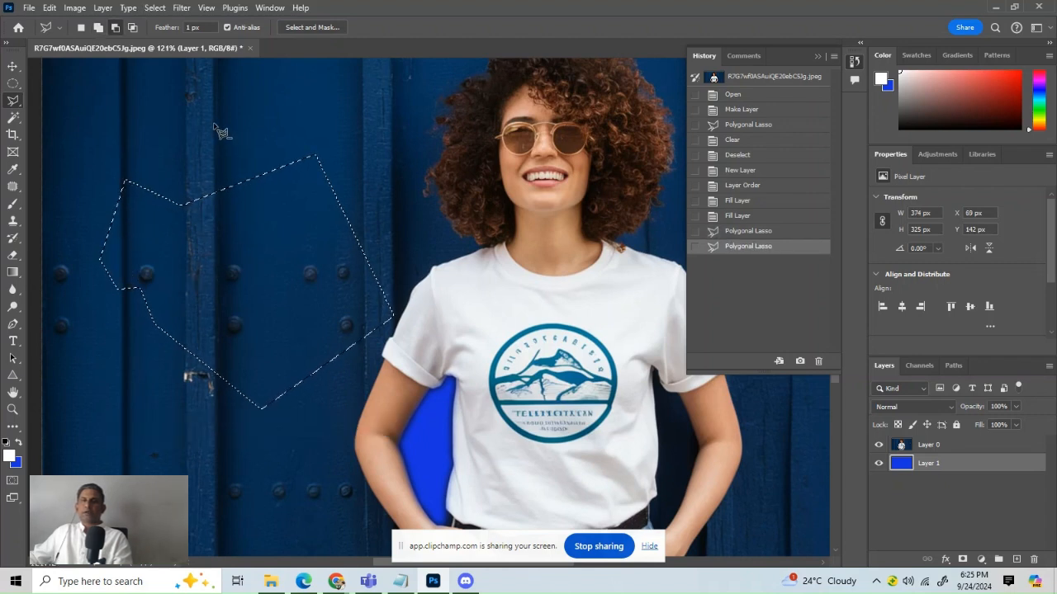
click(213, 240)
click(289, 246)
click(378, 182)
click(374, 115)
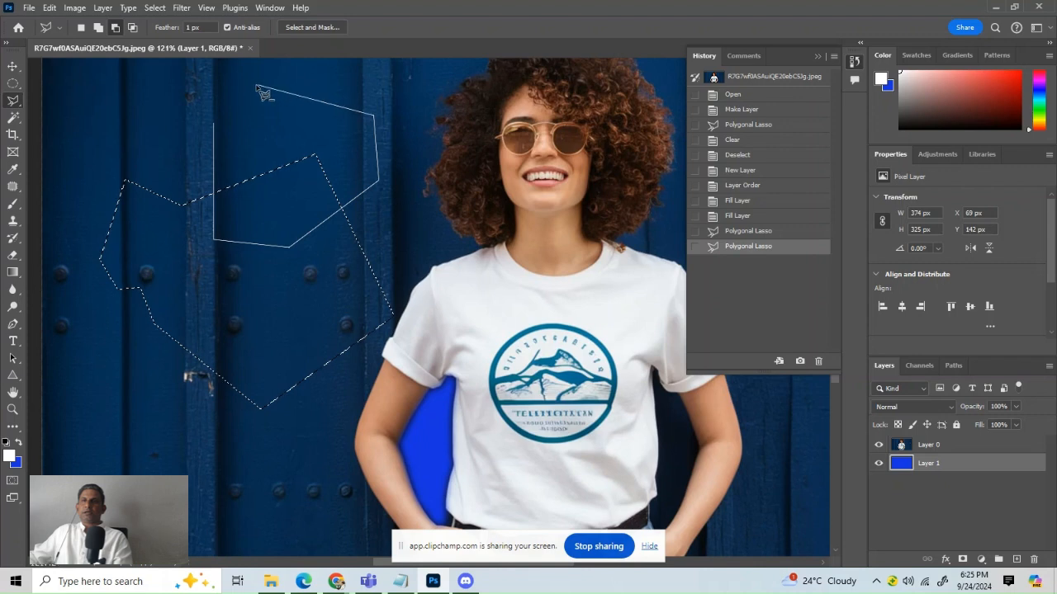
click(213, 122)
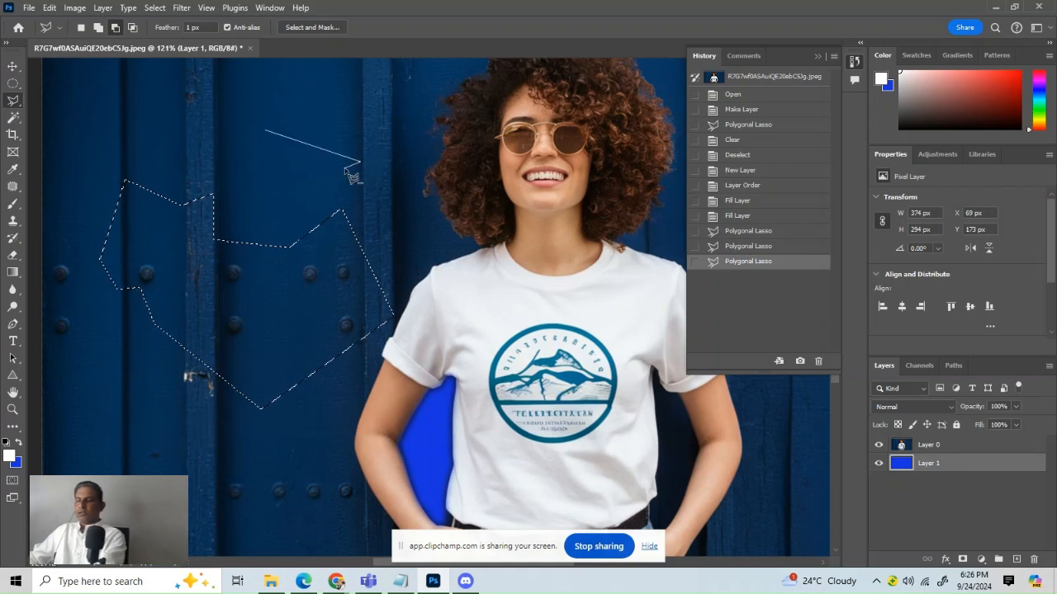
Draw another subtracting polygon just above the upper right edge of the door selection.
click(329, 100)
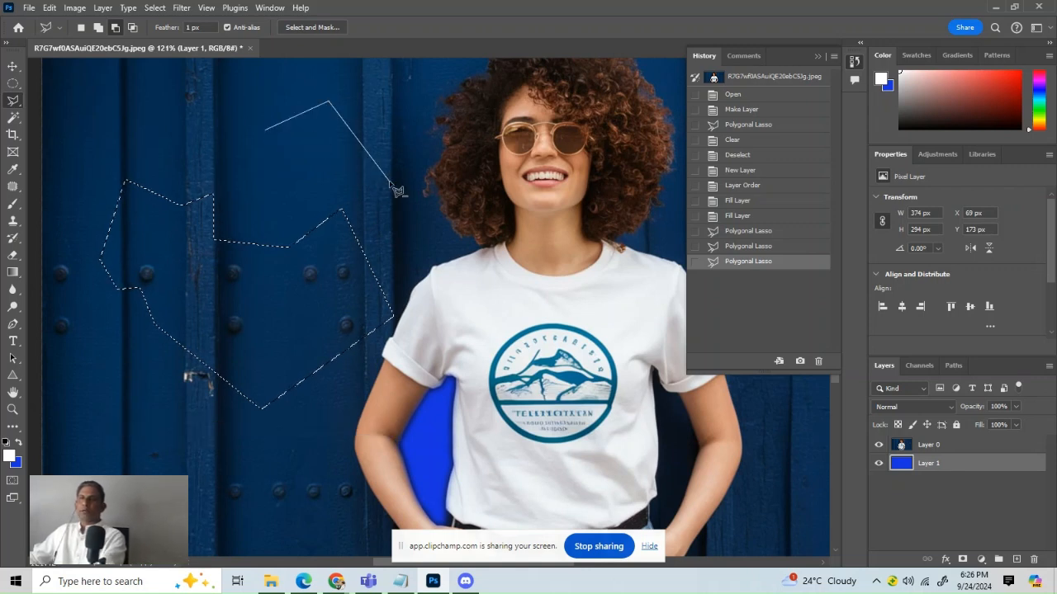
click(371, 223)
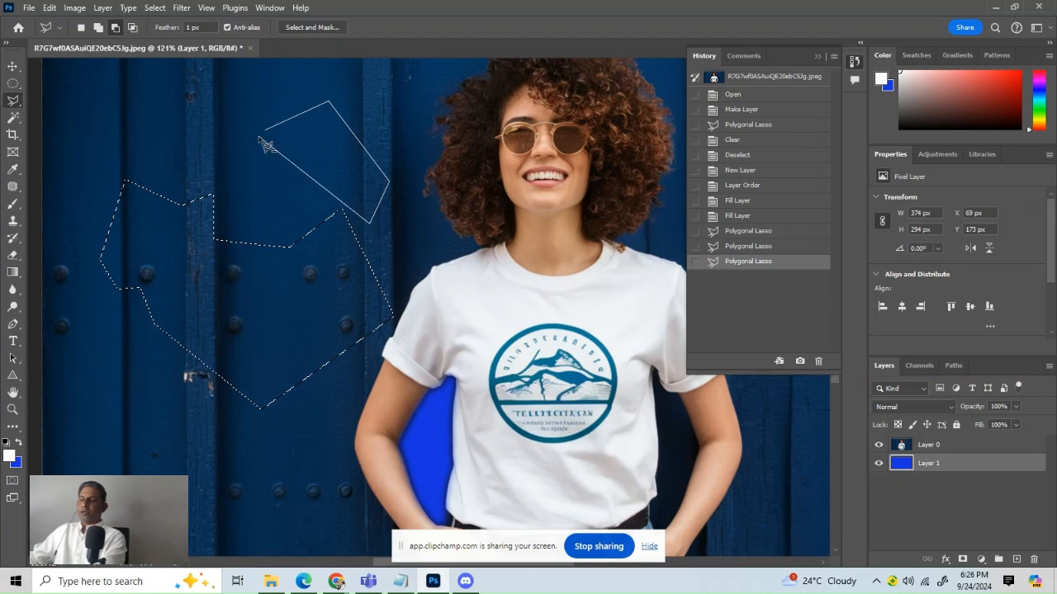
click(265, 141)
Subtract a larger polygon that cuts a deep notch into the upper right part of the door selection.
click(297, 134)
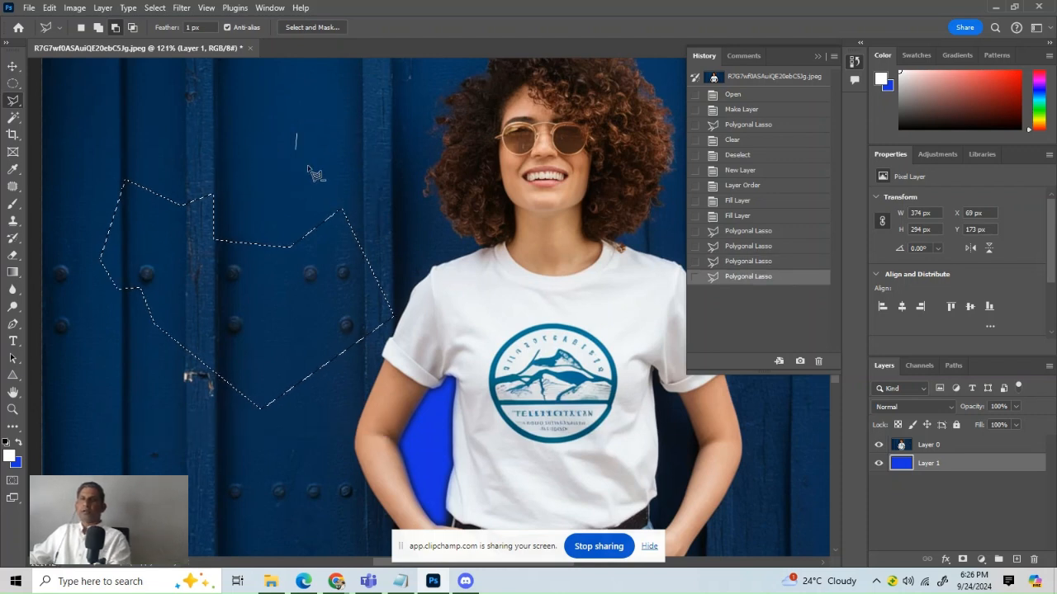
click(286, 200)
click(282, 316)
click(410, 243)
click(396, 126)
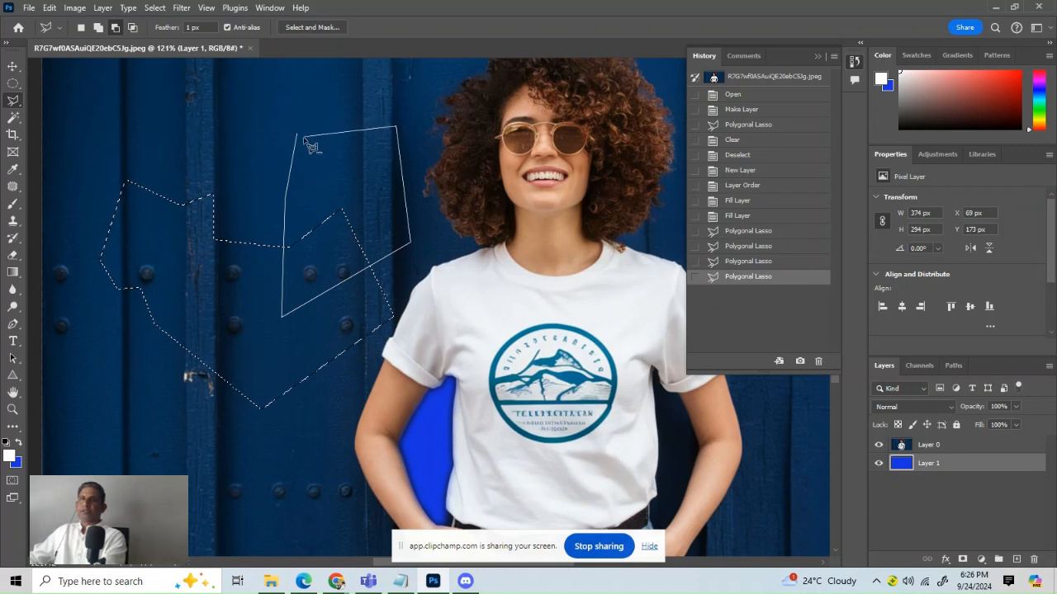
click(298, 137)
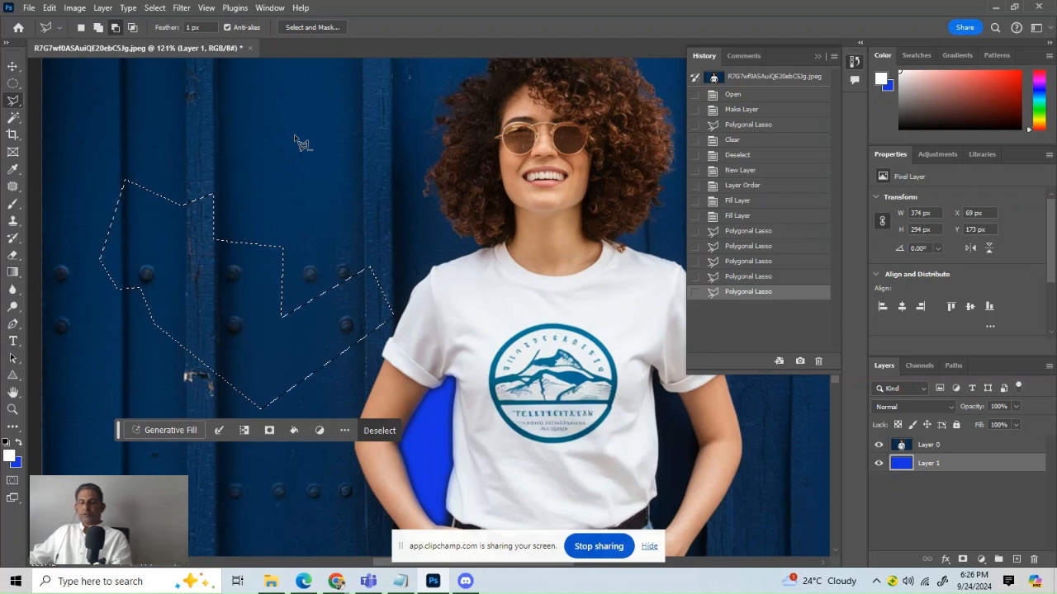
Add a polygon over the cut-out notch to restore the upper right part of the door selection.
shift+click(216, 266)
click(322, 163)
click(389, 213)
click(378, 261)
click(301, 322)
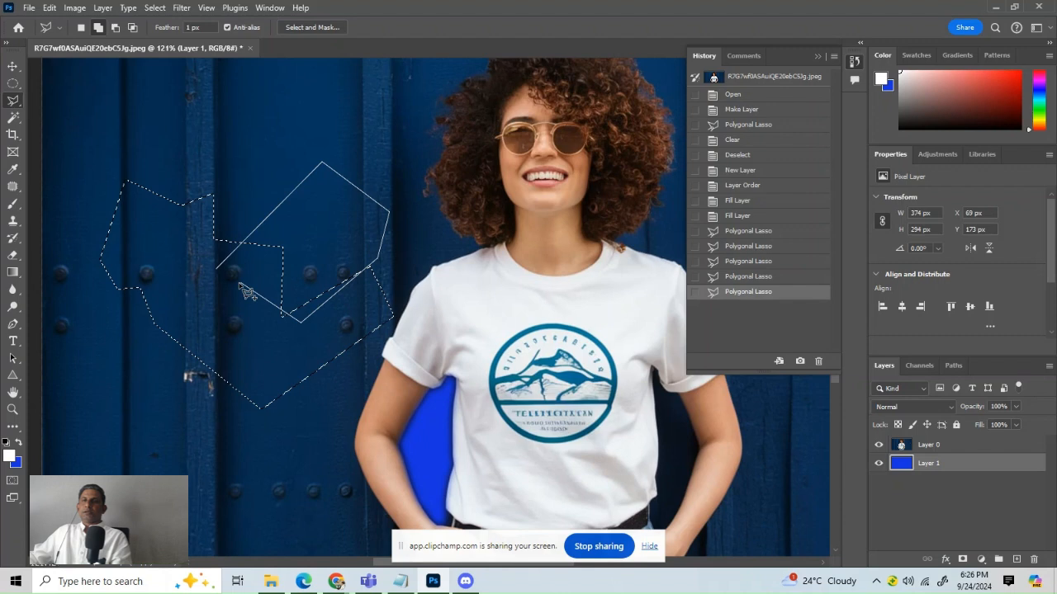
double_click(242, 289)
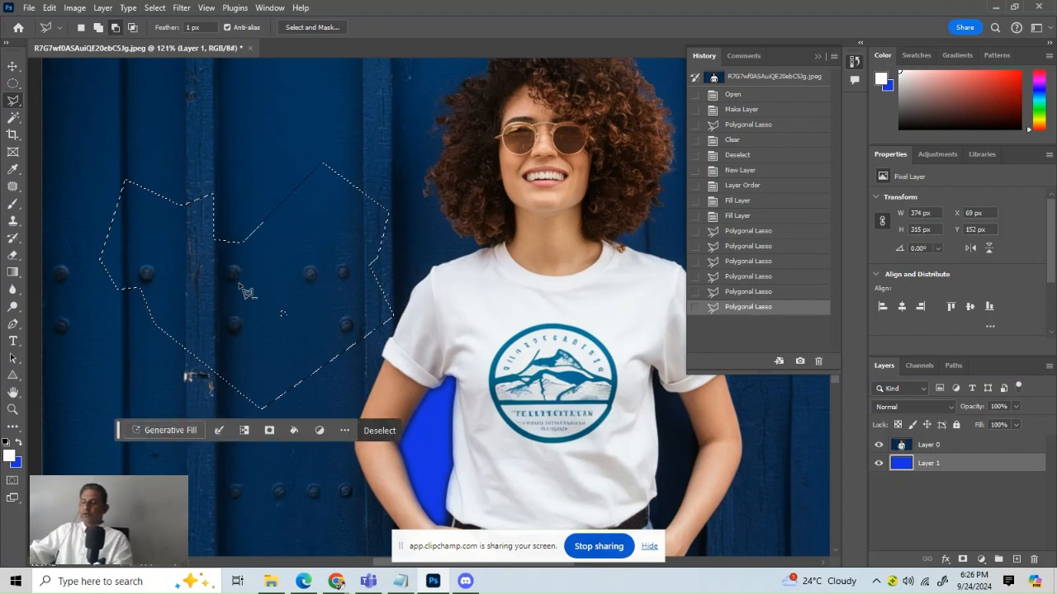
Clear the practice selection on the door.
key(ctrl+plus)
key(ctrl+plus)
key(ctrl+plus)
key(ctrl+plus)
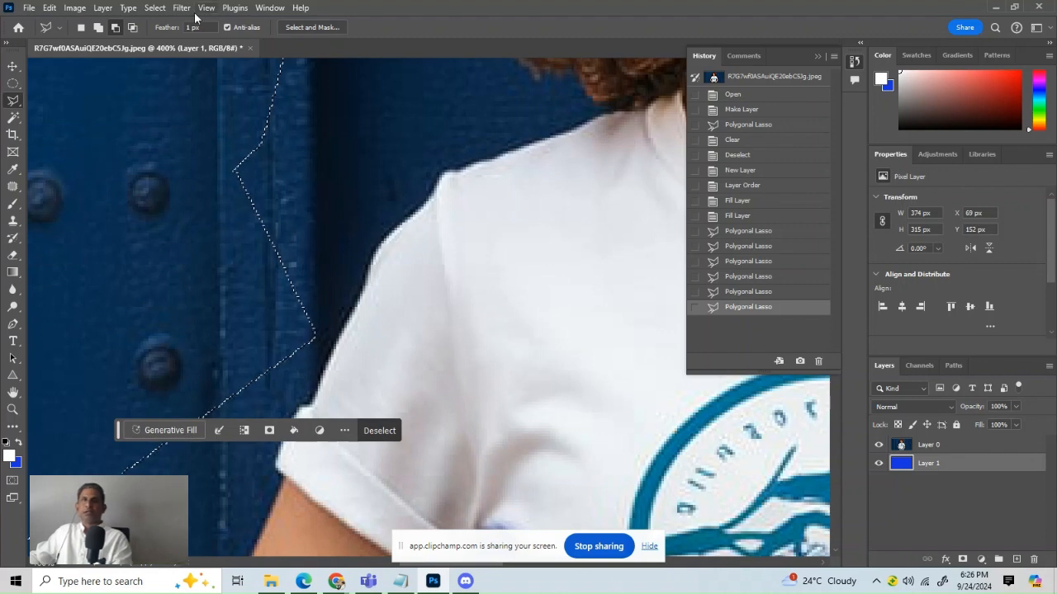
click(155, 8)
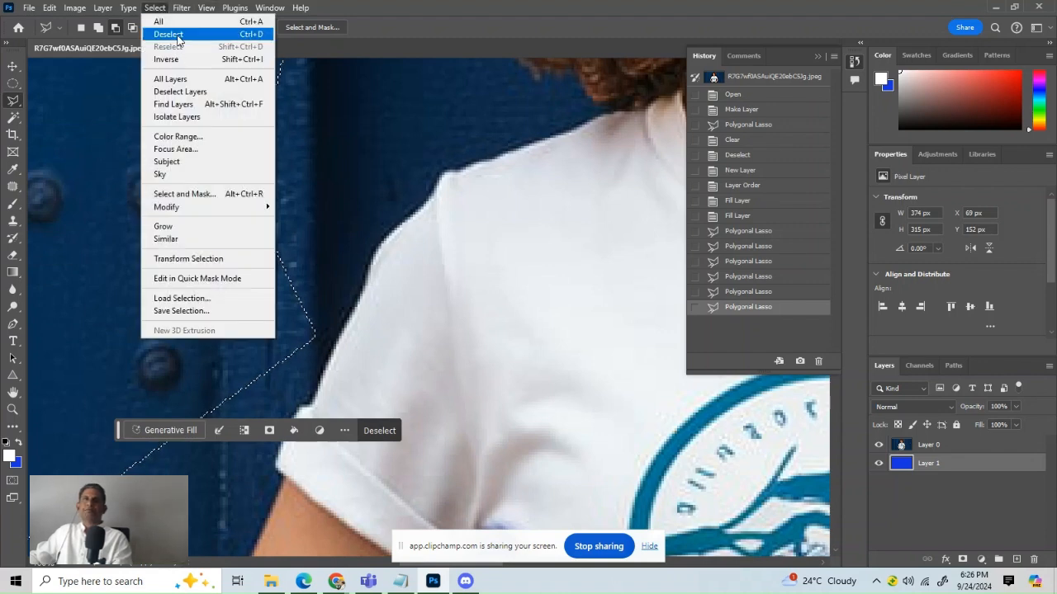
click(176, 33)
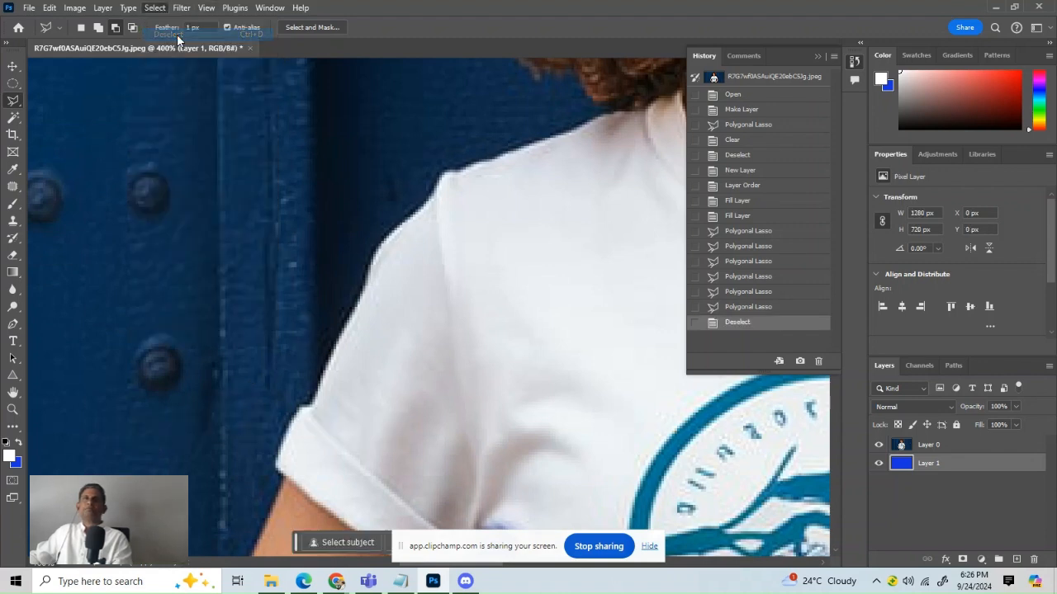
Start a Polygonal Lasso outline above the sleeve cuff and trace it up the sleeve and along the shoulder towards the hair.
right_click(12, 100)
click(66, 114)
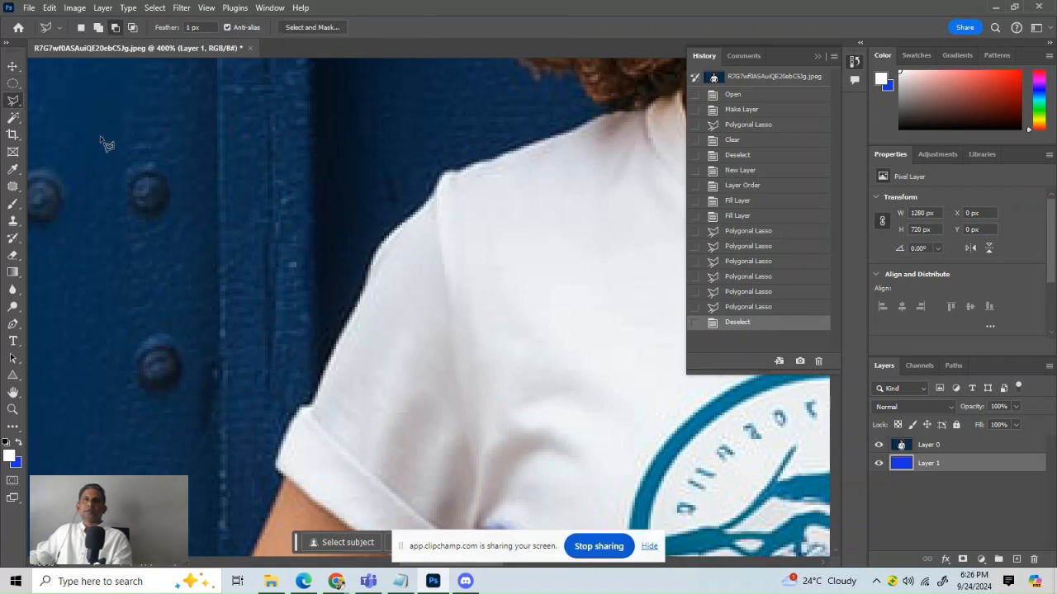
click(290, 392)
click(368, 272)
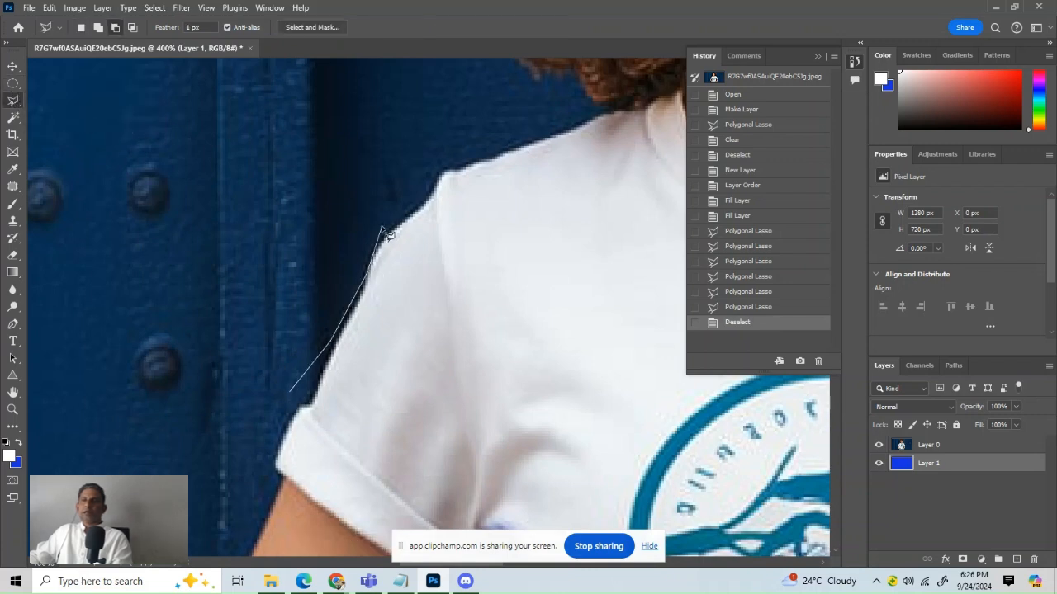
click(384, 223)
click(444, 169)
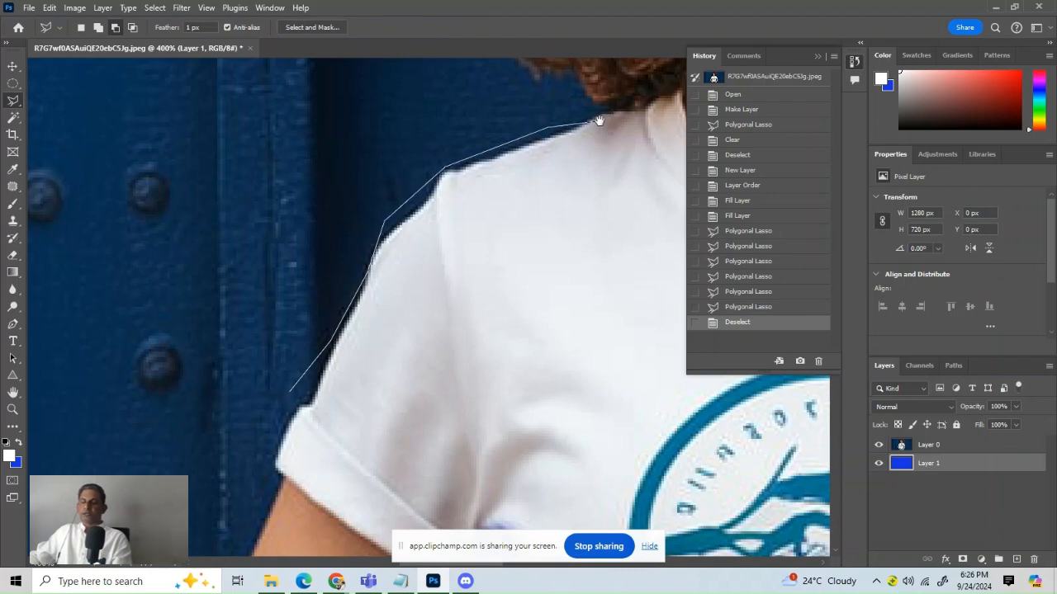
Continue the lasso outline from the shoulder up the outer edge of the curly hair, removing the misplaced point on the door.
mouse_move(596, 123)
mouse_down()
mouse_move(406, 410)
mouse_move(375, 479)
mouse_up()
click(361, 430)
click(274, 417)
click(235, 318)
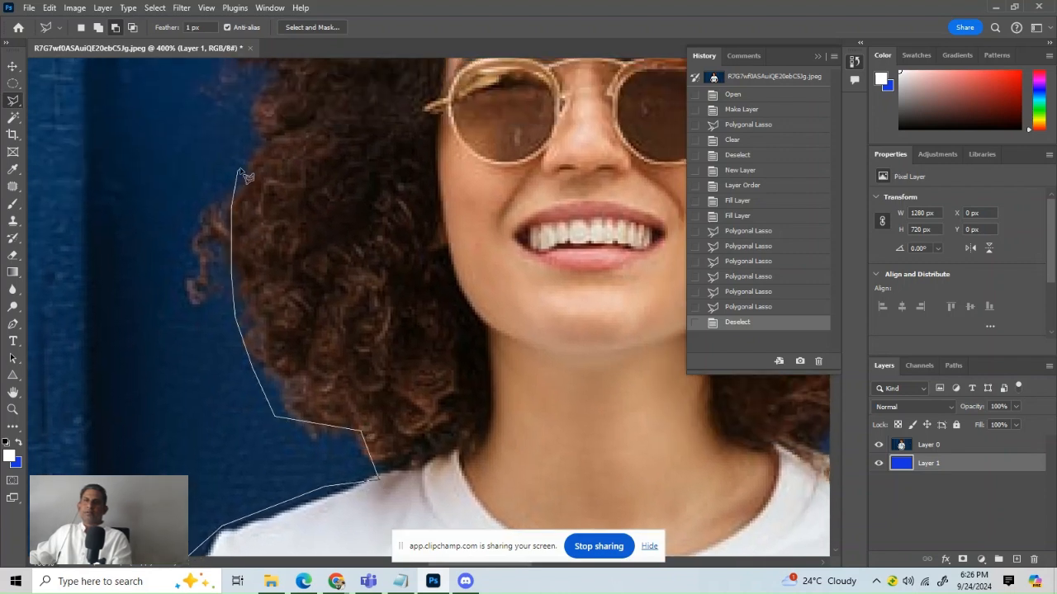
drag(245, 107, 369, 235)
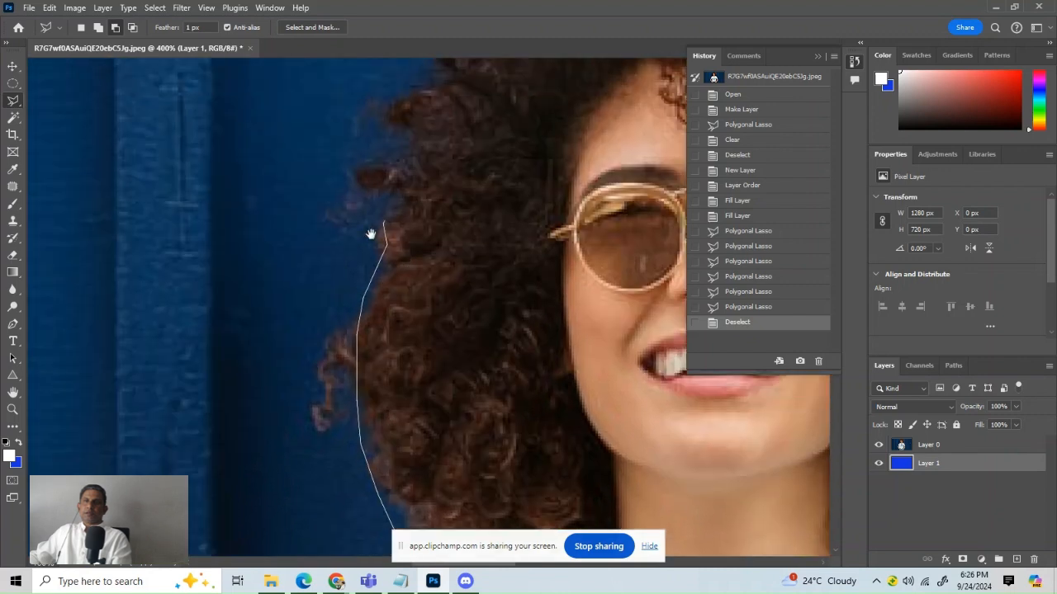
click(248, 161)
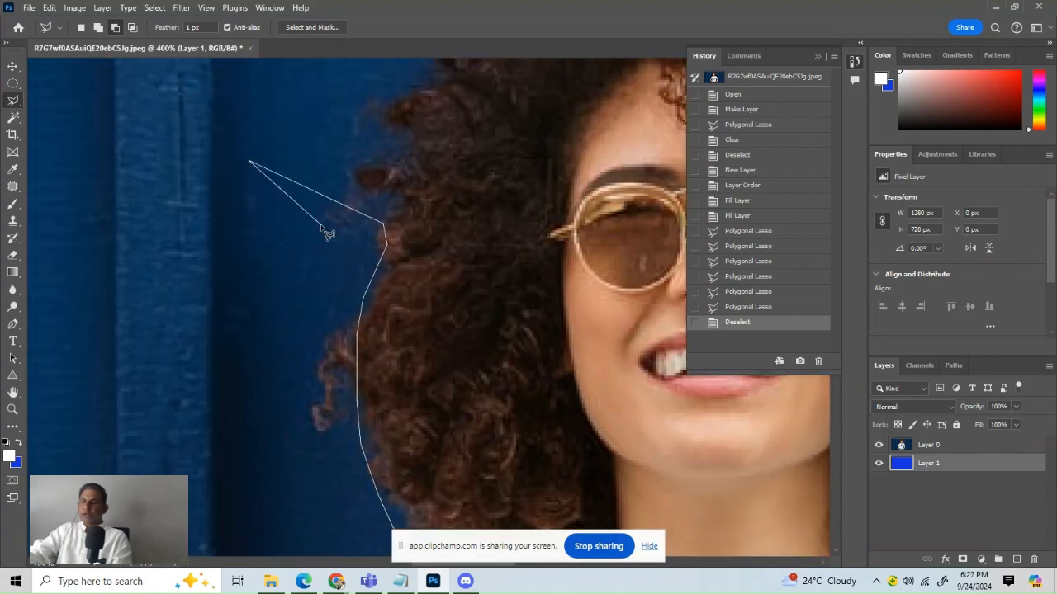
key(BackSpace)
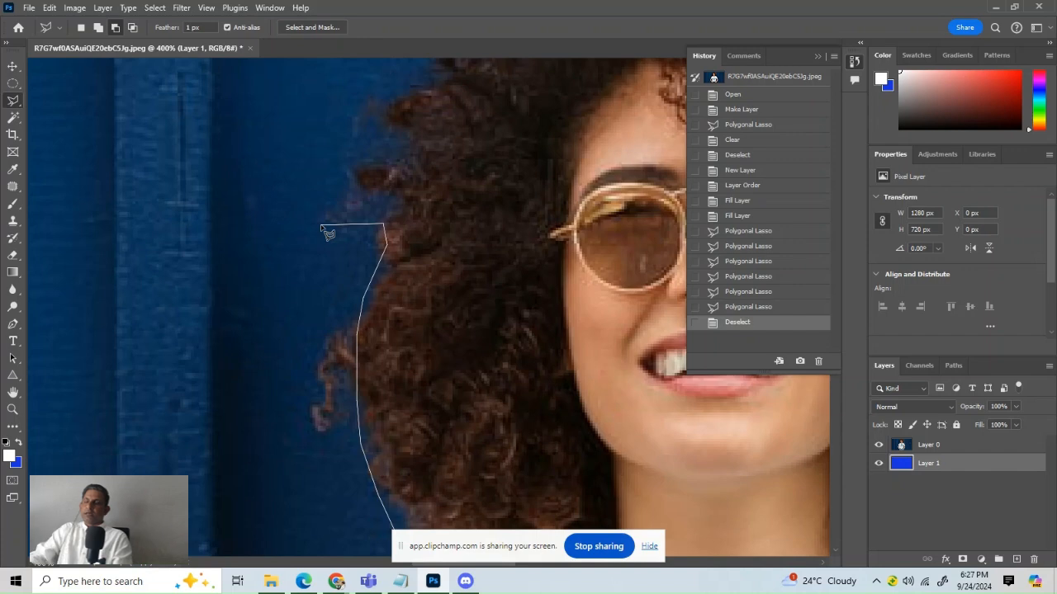